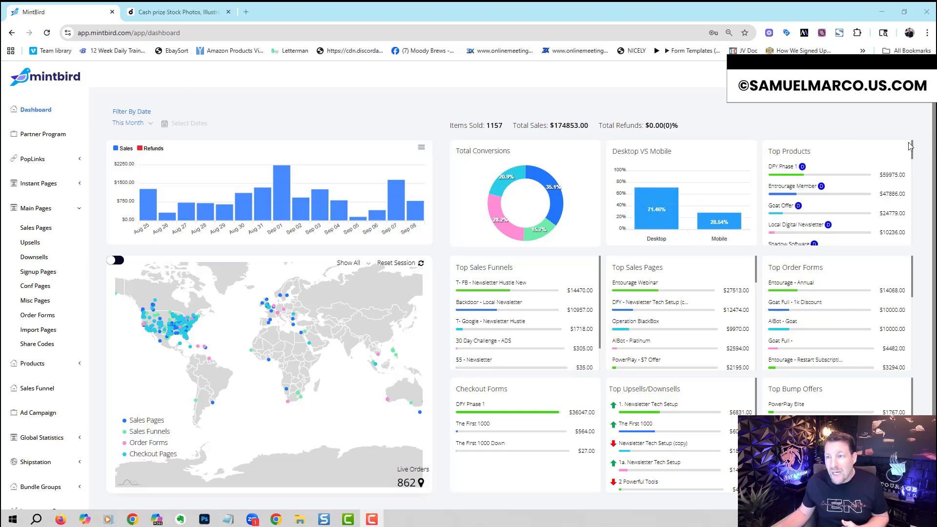
{"action": "scroll", "coordinate": [912, 210], "scroll_direction": "down", "scroll_amount": 5}
{"action": "scroll", "coordinate": [916, 220], "scroll_direction": "up", "scroll_amount": 5}
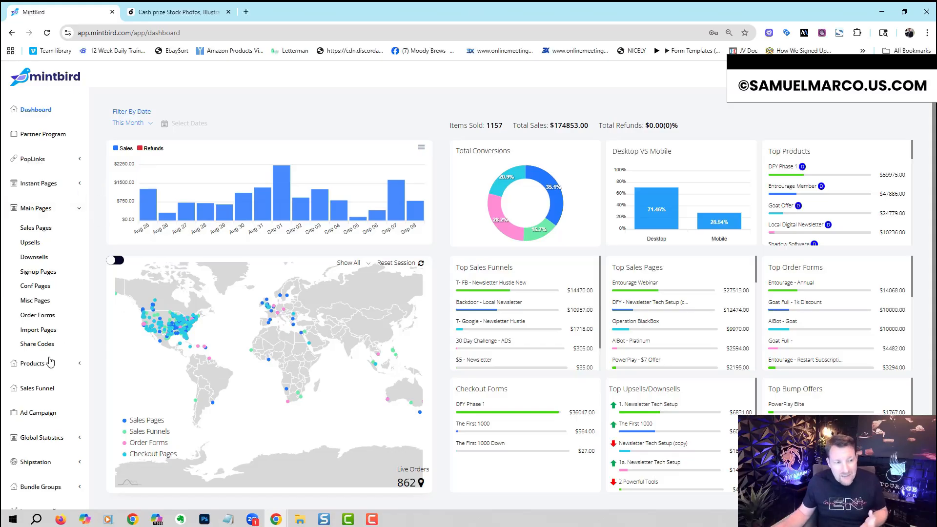
Step: Open the list of sales pages and sort it by Most Sales $
{"action": "left_click", "coordinate": [47, 232]}
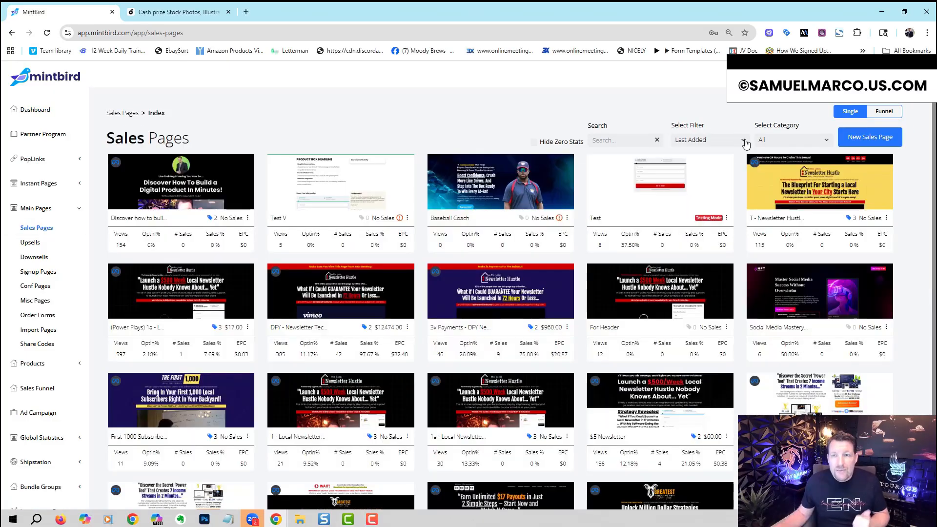
{"action": "left_click", "coordinate": [745, 141]}
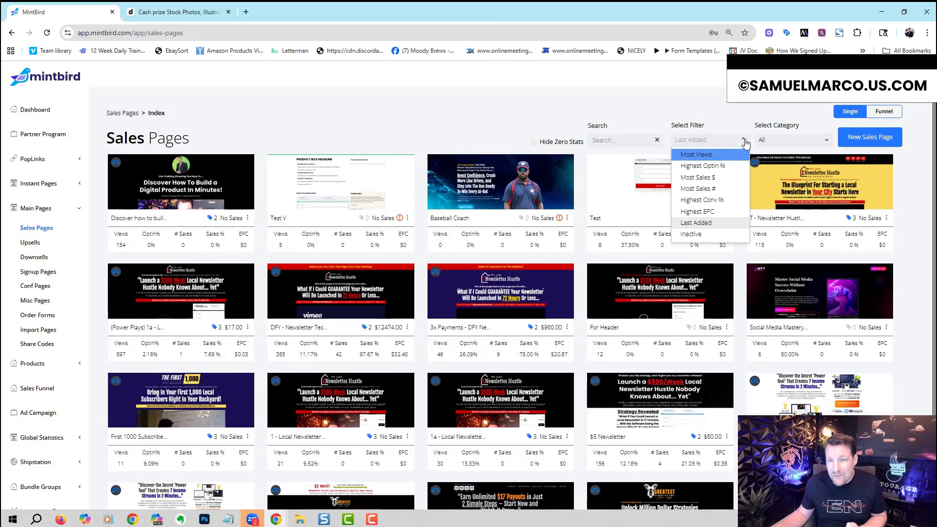
{"action": "left_click", "coordinate": [728, 177]}
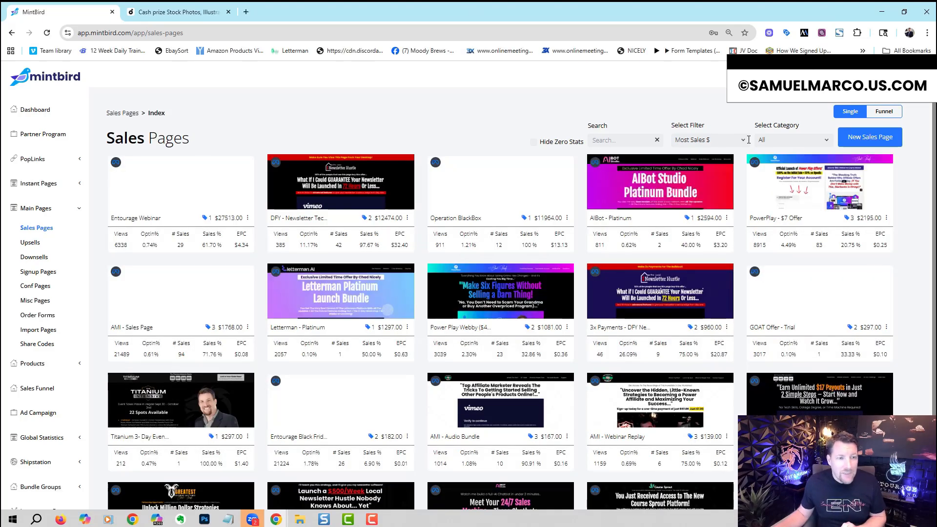
Step: Review the available filter and category options for the sales pages without changing either one
{"action": "left_click", "coordinate": [747, 141]}
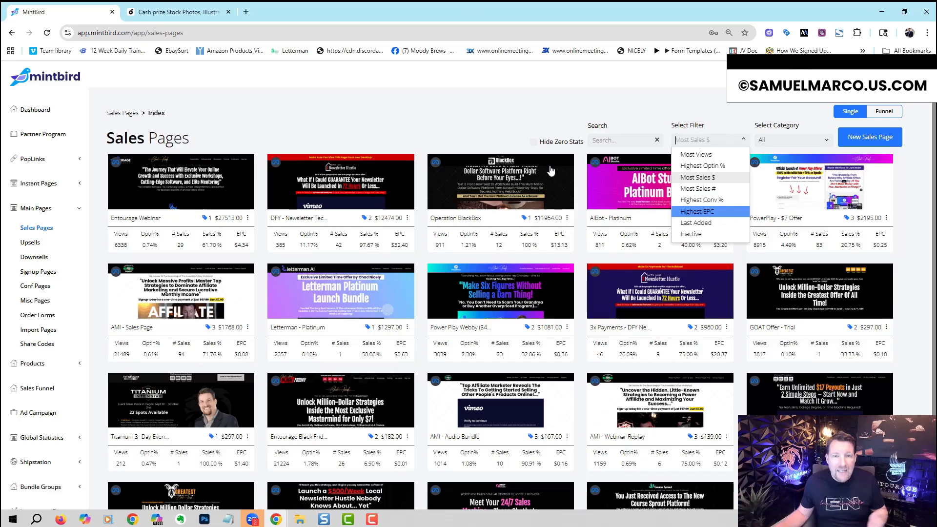
{"action": "left_click", "coordinate": [481, 119]}
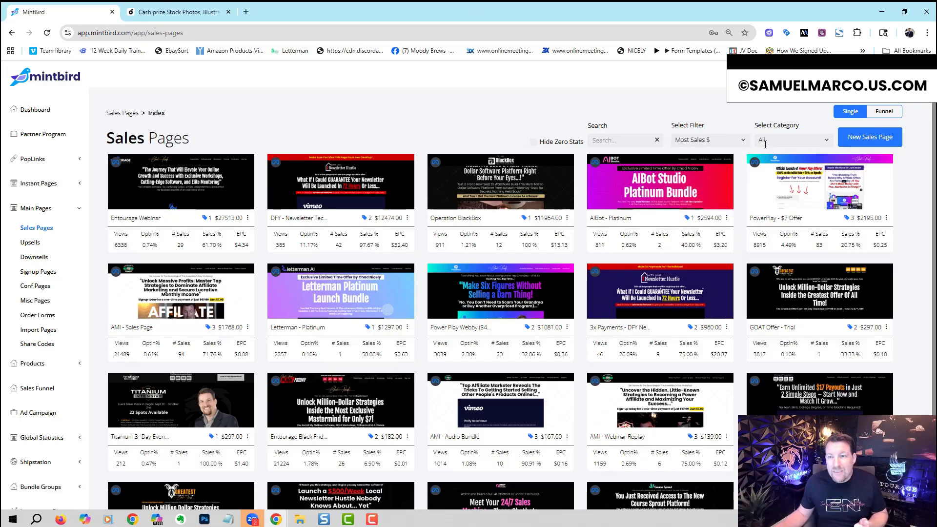
{"action": "left_click", "coordinate": [780, 140]}
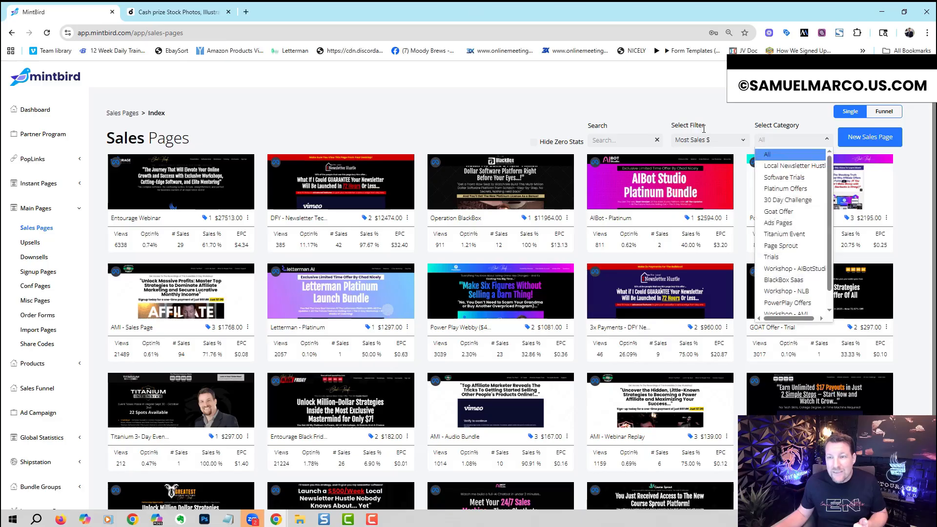
{"action": "left_click", "coordinate": [500, 117]}
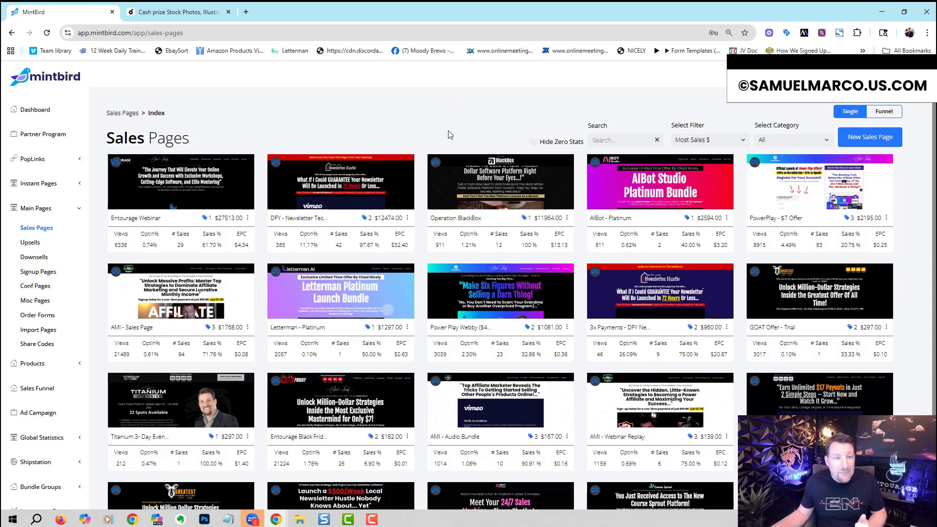
Step: Open the list of upsell pages and sort it by Most Sales #
{"action": "left_click", "coordinate": [34, 243]}
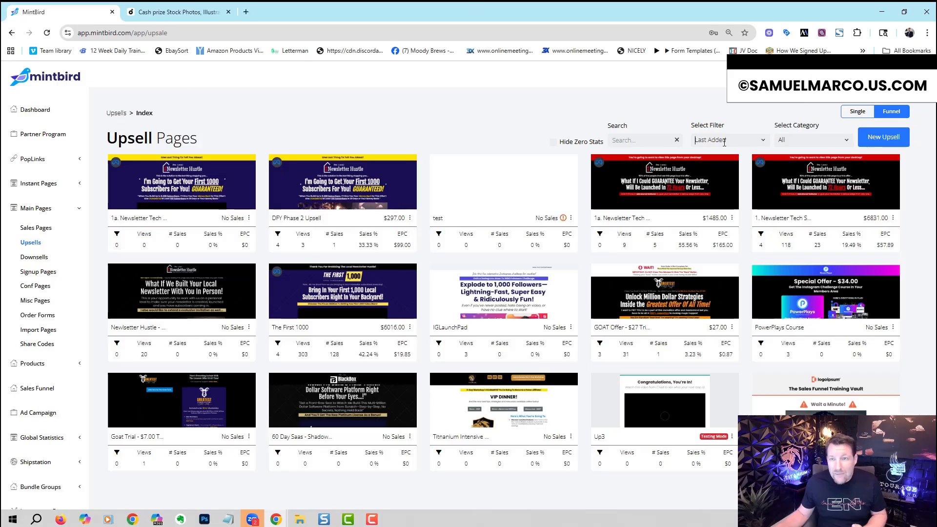
{"action": "left_click", "coordinate": [726, 141]}
{"action": "left_click", "coordinate": [717, 189]}
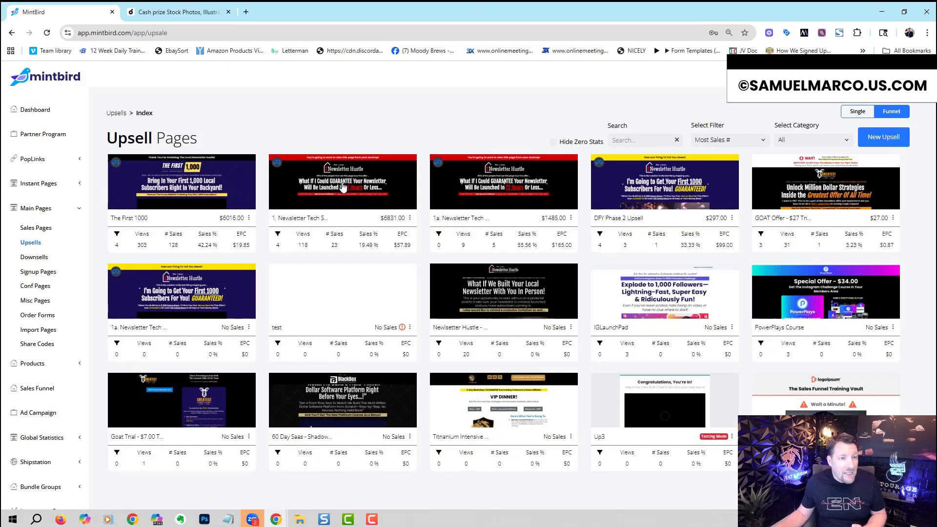
Step: Look through the lists of downsell, signup, conf and misc pages one after another
{"action": "left_click", "coordinate": [44, 257]}
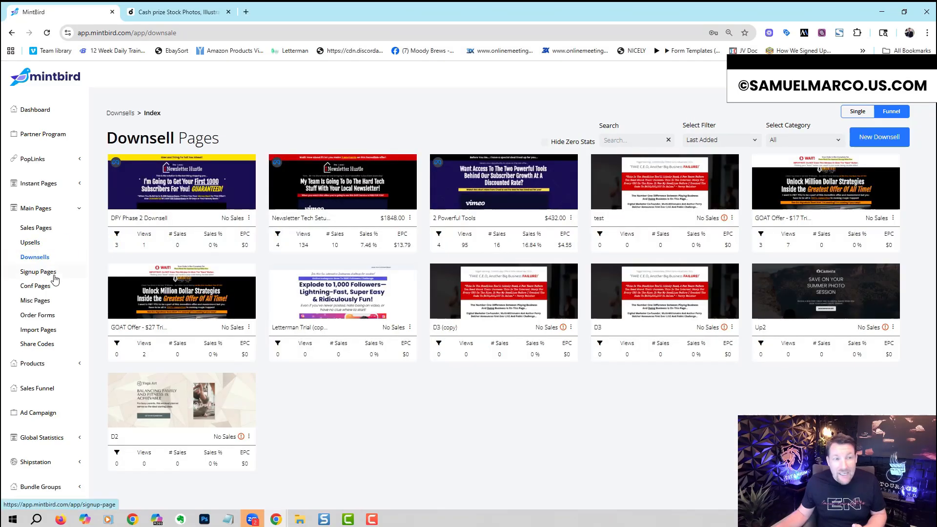
{"action": "left_click", "coordinate": [57, 274]}
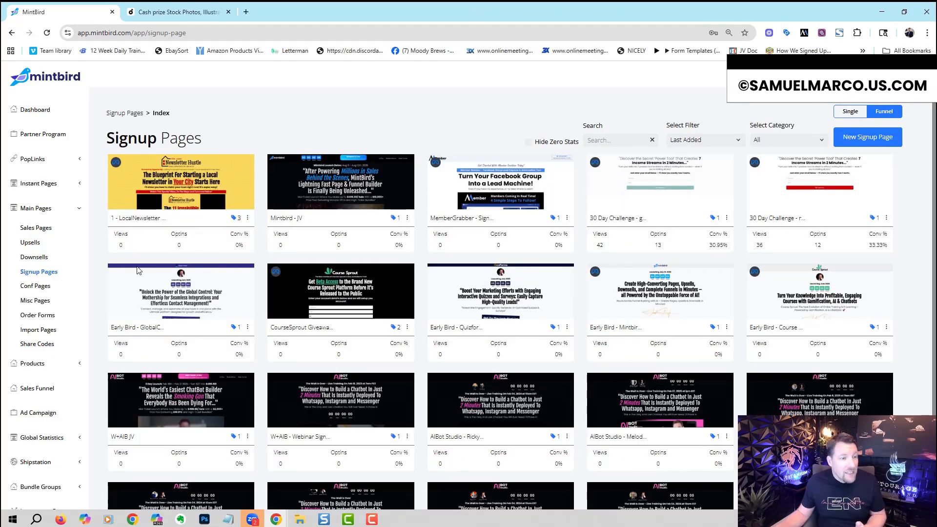
{"action": "left_click", "coordinate": [37, 287]}
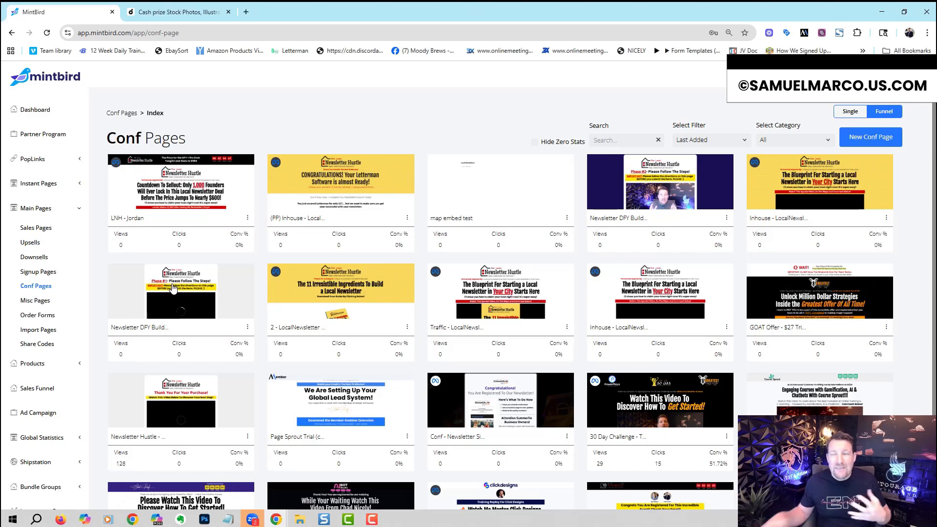
{"action": "left_click", "coordinate": [43, 300]}
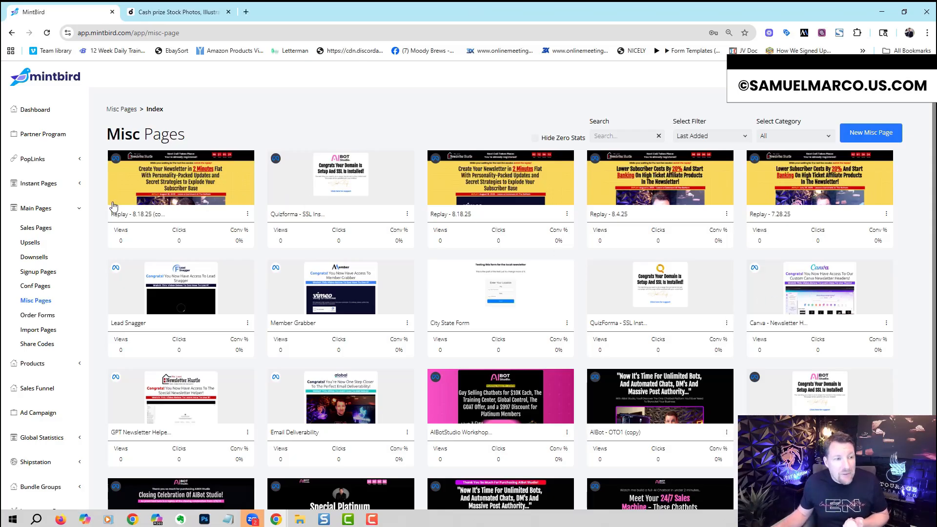
Step: Open the list of digital products and sort it by Most Sales $
{"action": "left_click", "coordinate": [78, 209]}
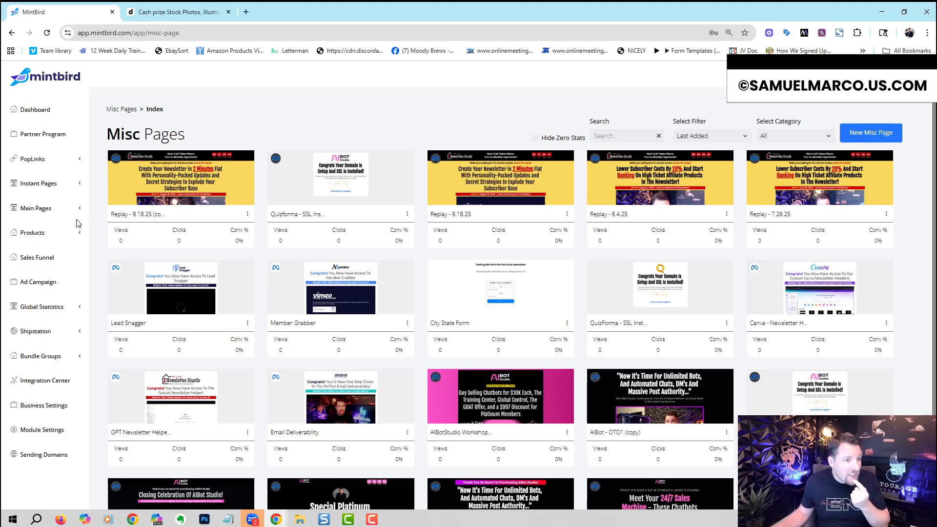
{"action": "left_click", "coordinate": [81, 234]}
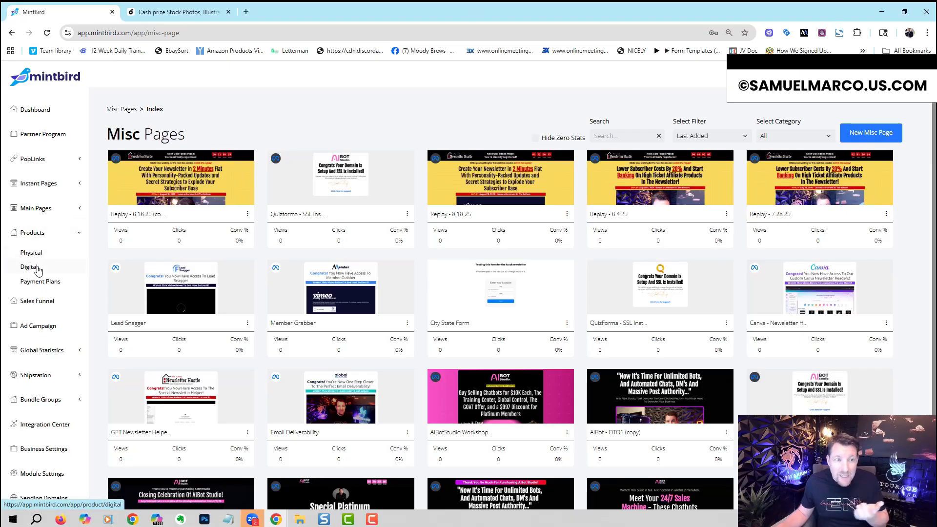
{"action": "left_click", "coordinate": [30, 267]}
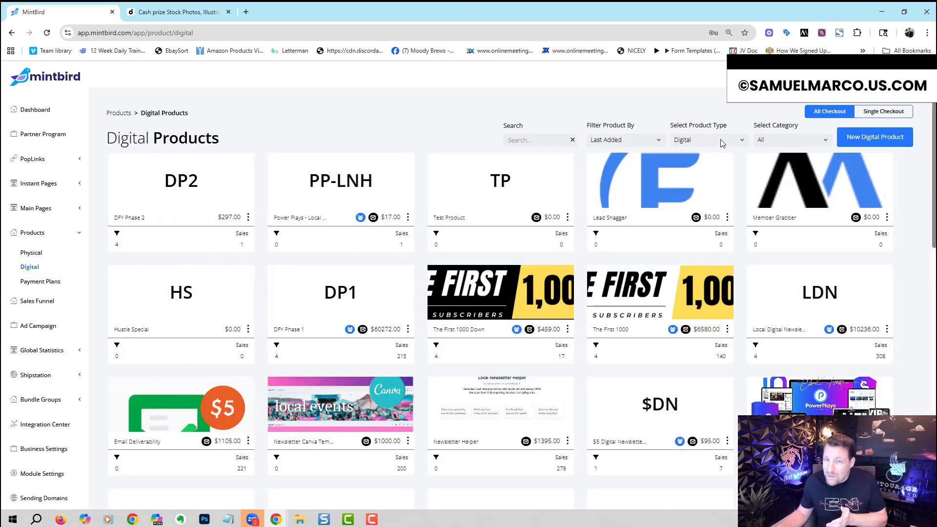
{"action": "left_click", "coordinate": [641, 140]}
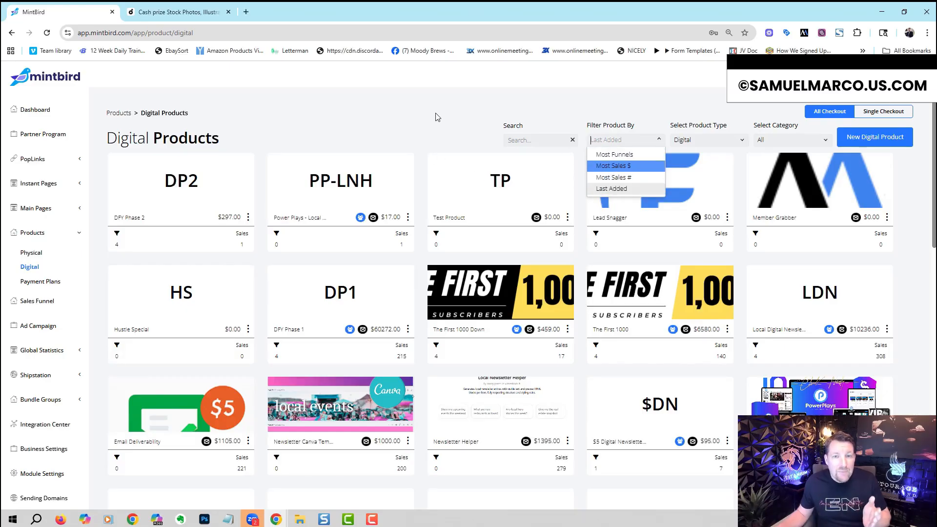
{"action": "key", "text": "Return"}
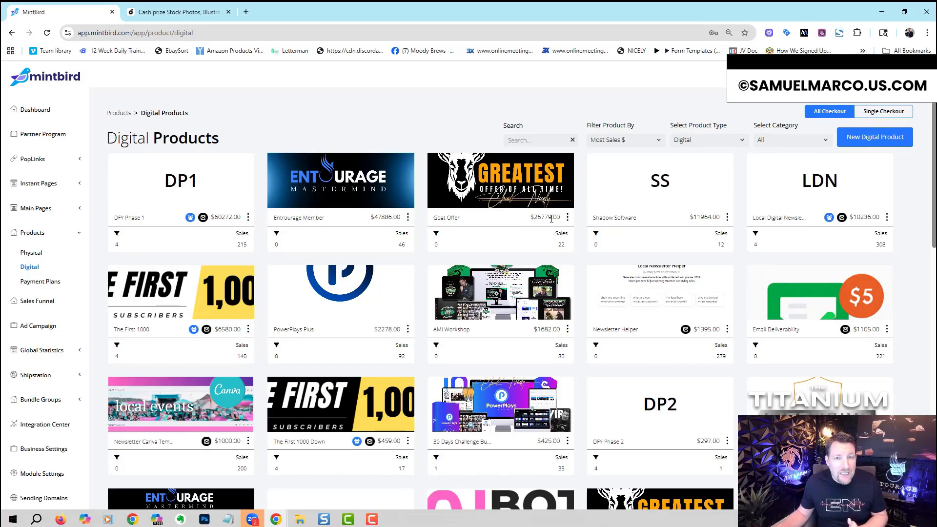
Step: View the order form page of the Goat Offer product and return to the digital products list
{"action": "left_click", "coordinate": [568, 217]}
{"action": "left_click", "coordinate": [583, 236]}
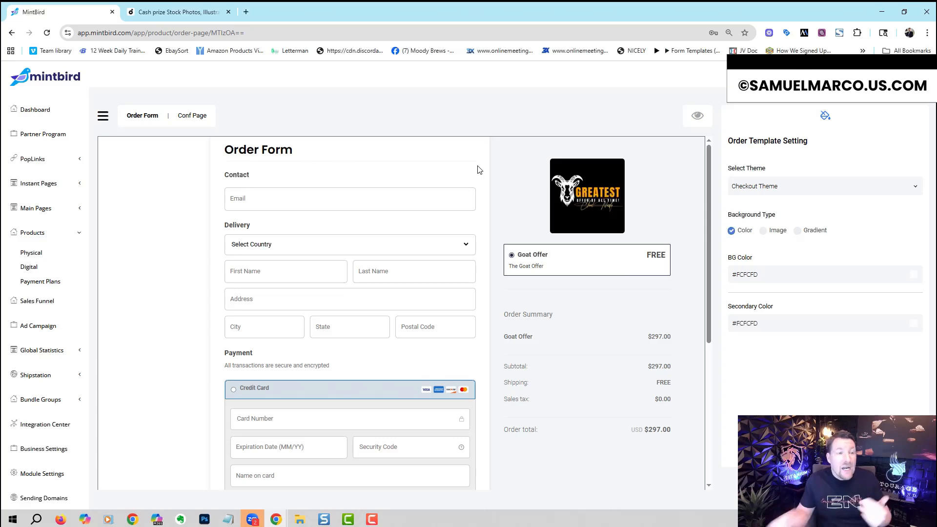
{"action": "left_click", "coordinate": [12, 32]}
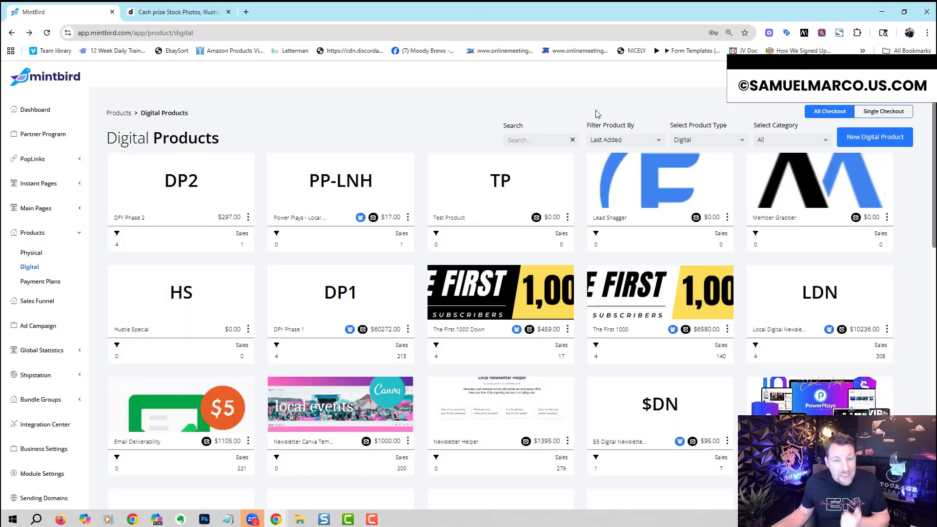
Step: Open the details of The First 1000 Down product and set its default payment option to One Time
{"action": "left_click", "coordinate": [637, 236]}
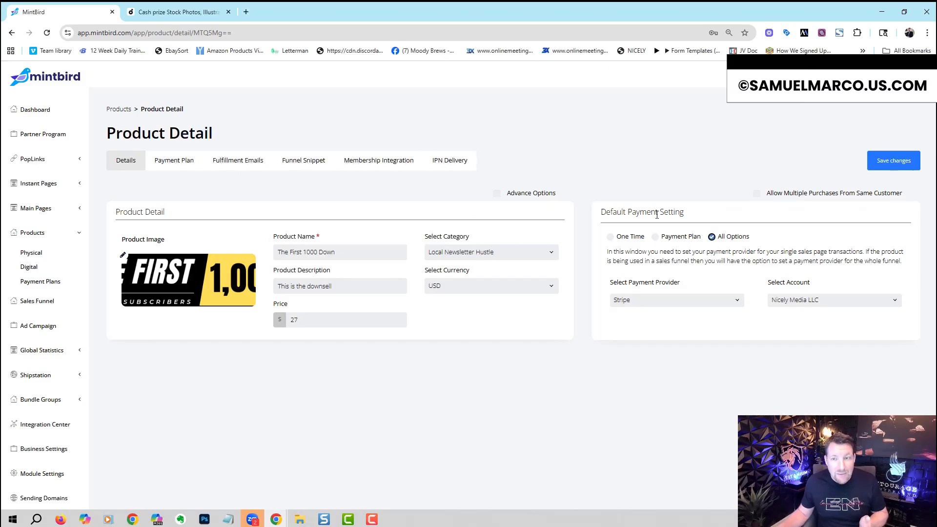
{"action": "left_click", "coordinate": [610, 238]}
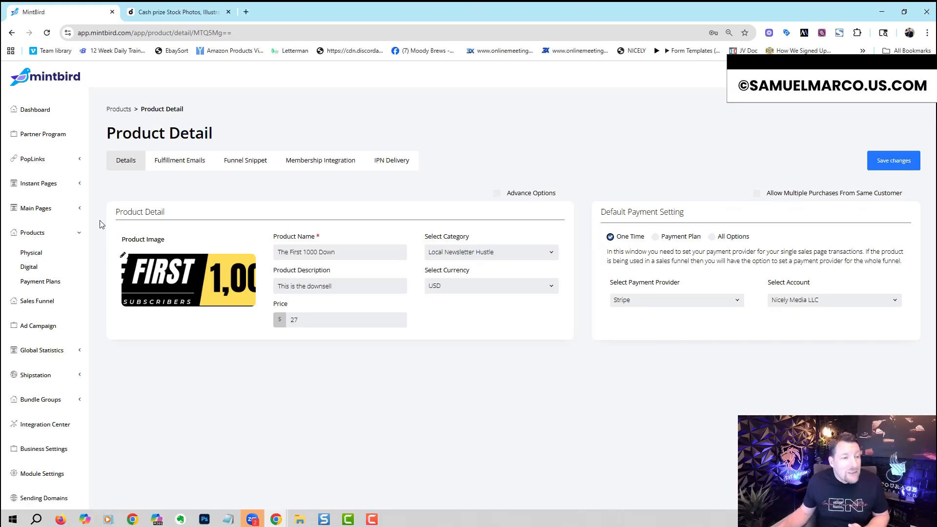
Step: Open the Baseball Coach sales page in the page editor and look over its layout down to the Meet Your Coach section
{"action": "left_click", "coordinate": [77, 209]}
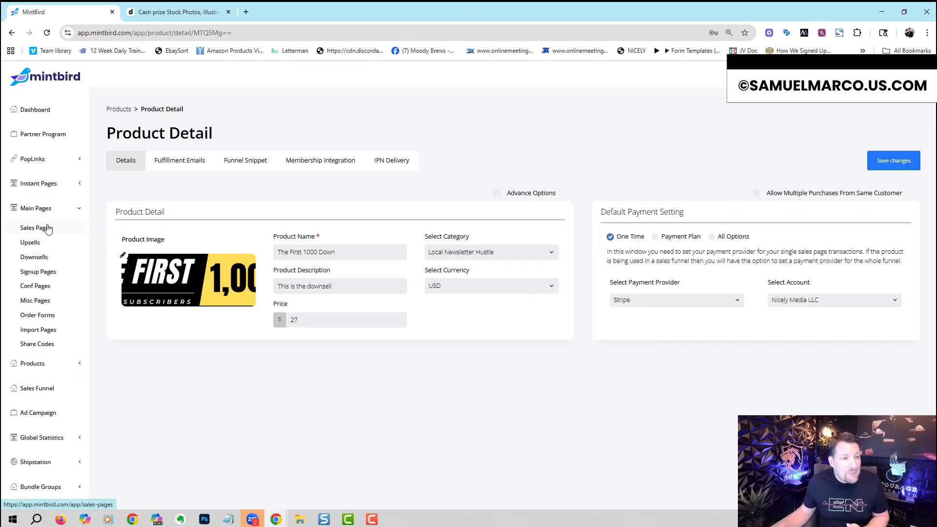
{"action": "left_click", "coordinate": [48, 229]}
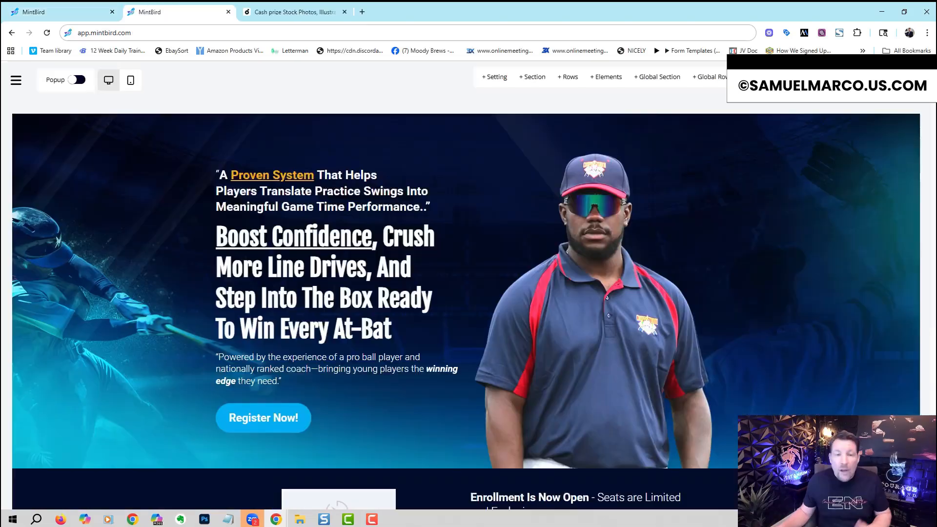
{"action": "scroll", "coordinate": [466, 303], "scroll_direction": "down", "scroll_amount": 3}
{"action": "scroll", "coordinate": [929, 164], "scroll_direction": "down", "scroll_amount": 20}
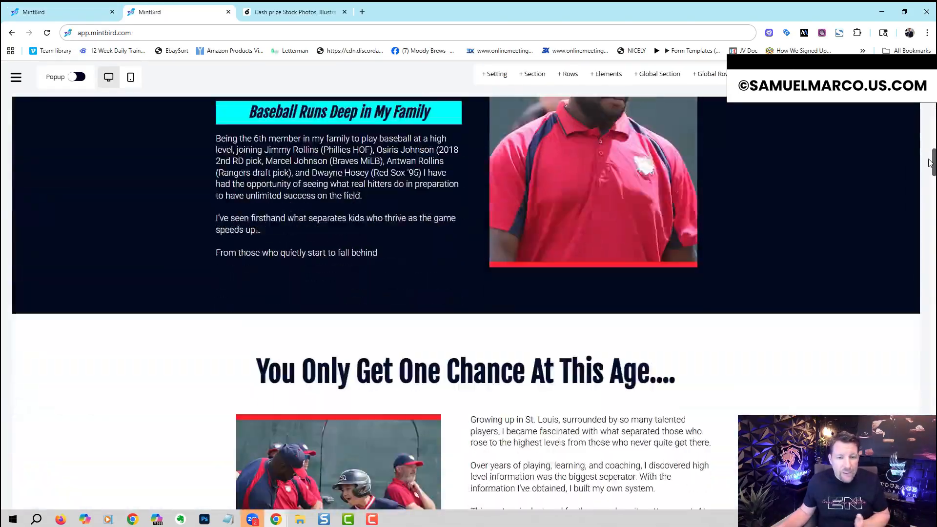
{"action": "left_click_drag", "start_coordinate": [929, 163], "coordinate": [933, 99]}
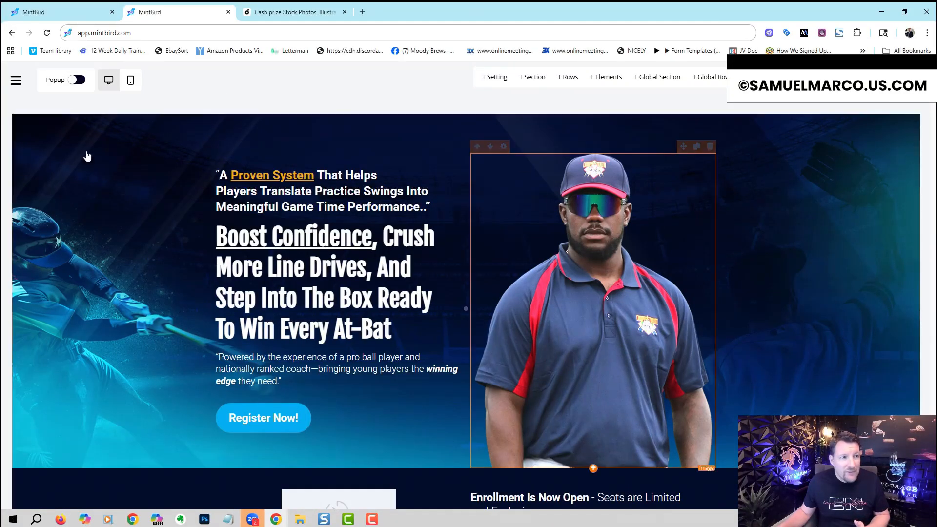
Step: Open the settings of Section 1 and try several gradient presets as its desktop background
{"action": "left_click", "coordinate": [521, 199]}
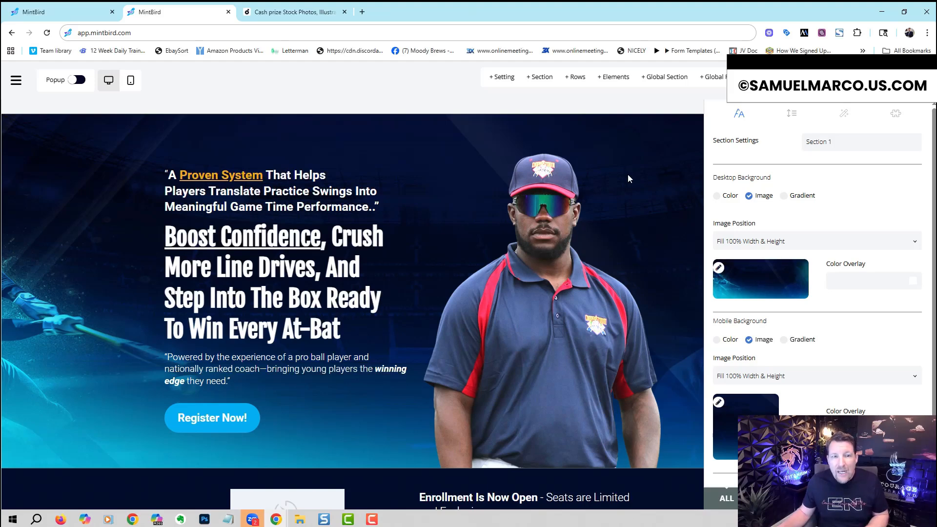
{"action": "left_click", "coordinate": [716, 197]}
{"action": "left_click", "coordinate": [749, 196]}
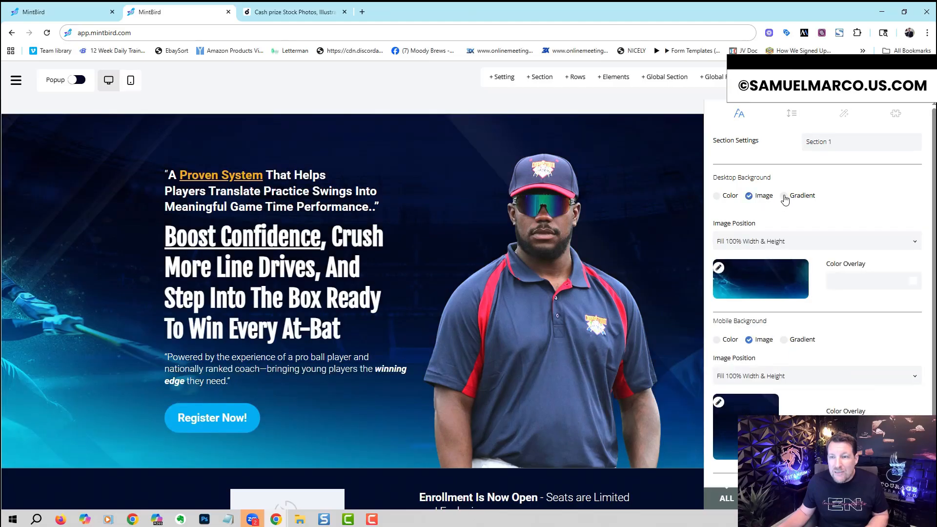
{"action": "left_click", "coordinate": [784, 196]}
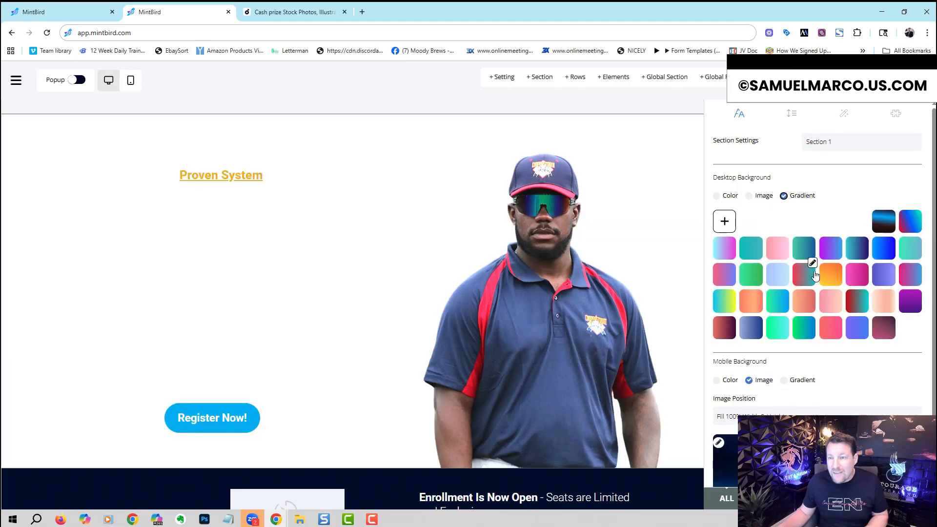
{"action": "left_click", "coordinate": [831, 249]}
{"action": "left_click", "coordinate": [857, 250]}
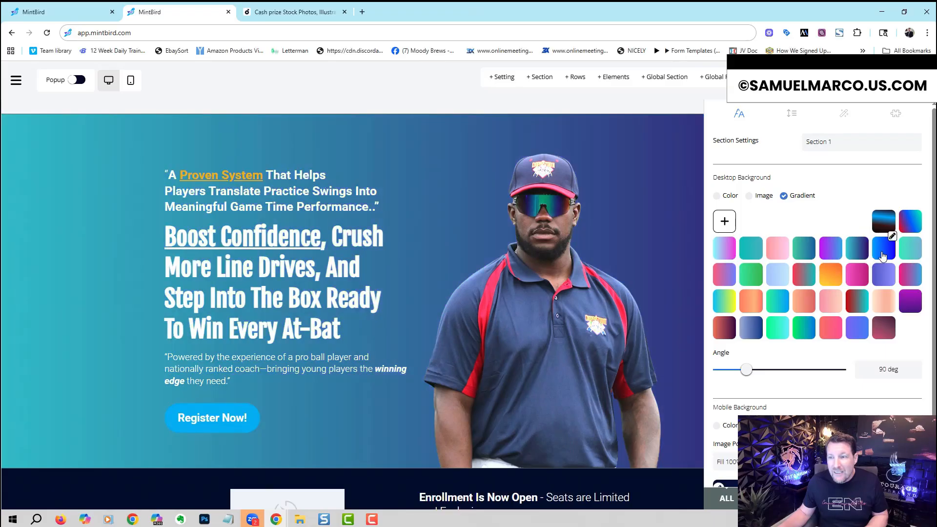
{"action": "left_click", "coordinate": [883, 255]}
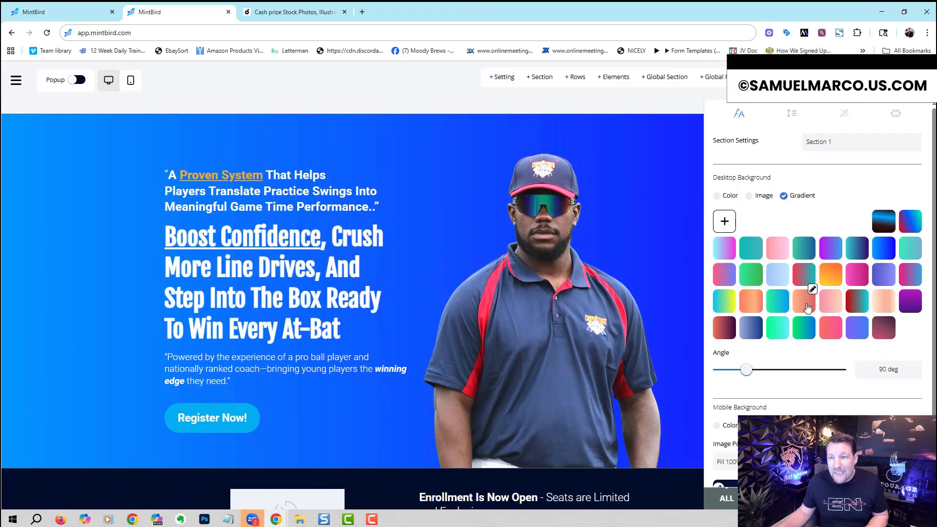
{"action": "left_click", "coordinate": [886, 308]}
Step: Try solid black #000000FF as Section 1's desktop background, restore the image background and close the section settings
{"action": "left_click", "coordinate": [717, 196]}
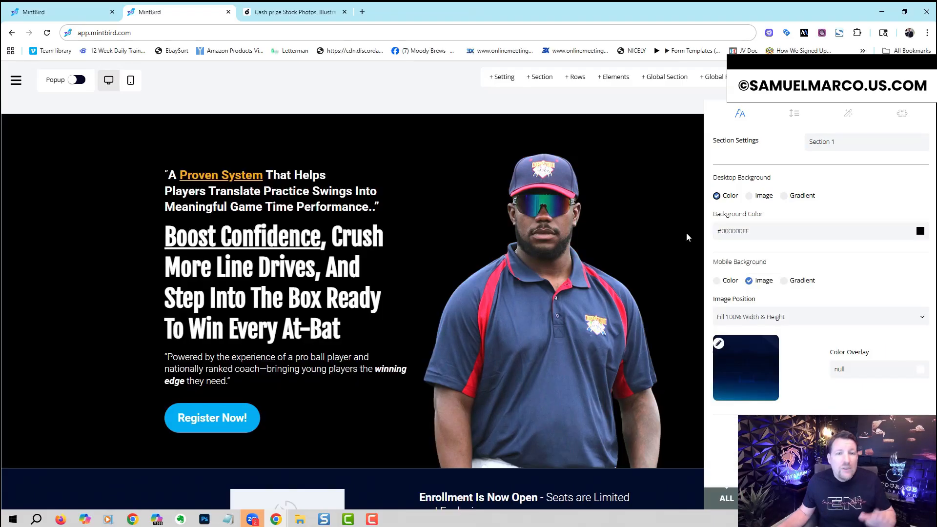
{"action": "left_click", "coordinate": [749, 195]}
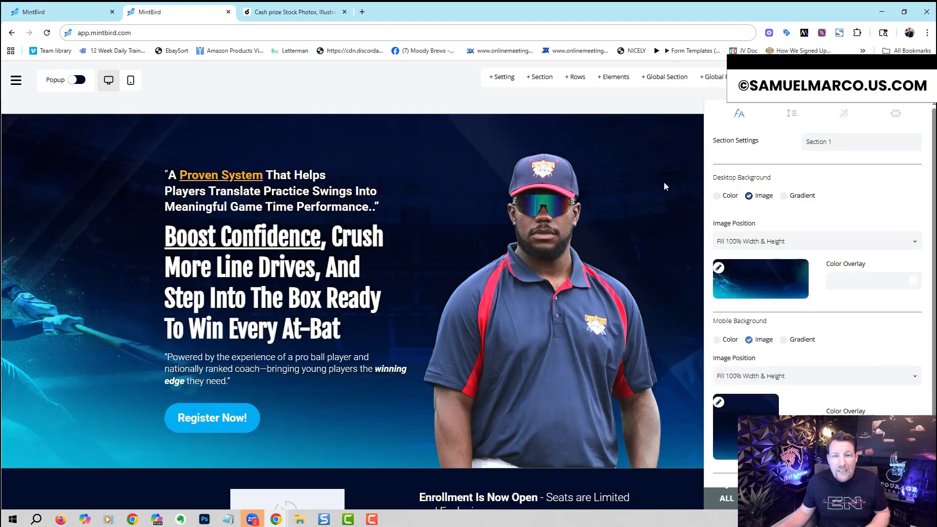
{"action": "left_click", "coordinate": [654, 210]}
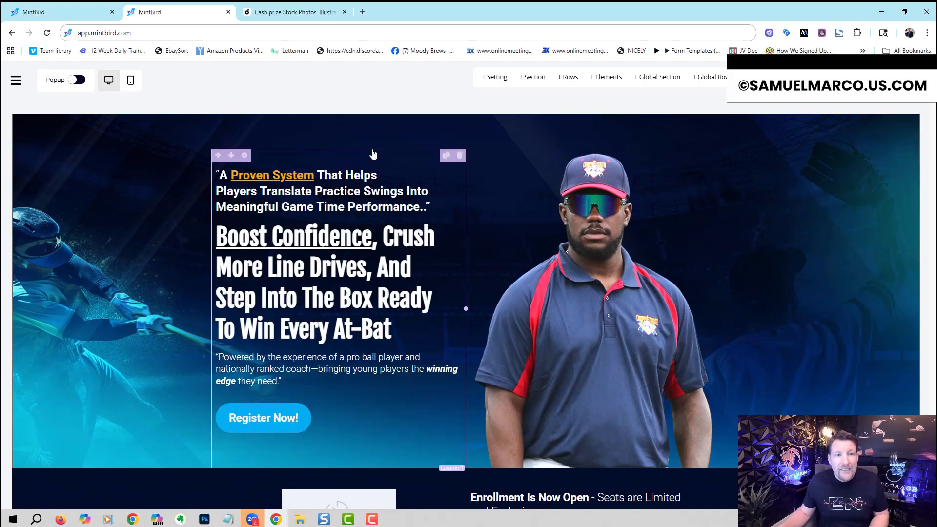
Step: Look through the available text, media and form elements that can be added to the page, and close the list
{"action": "left_click", "coordinate": [606, 77]}
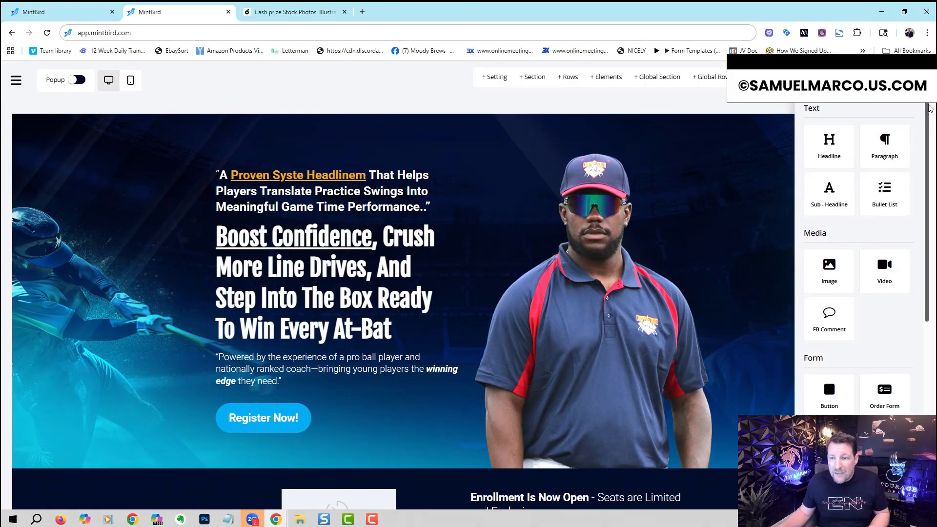
{"action": "scroll", "coordinate": [920, 233], "scroll_direction": "down", "scroll_amount": 4}
{"action": "scroll", "coordinate": [920, 232], "scroll_direction": "down", "scroll_amount": 2}
{"action": "scroll", "coordinate": [920, 232], "scroll_direction": "up", "scroll_amount": 6}
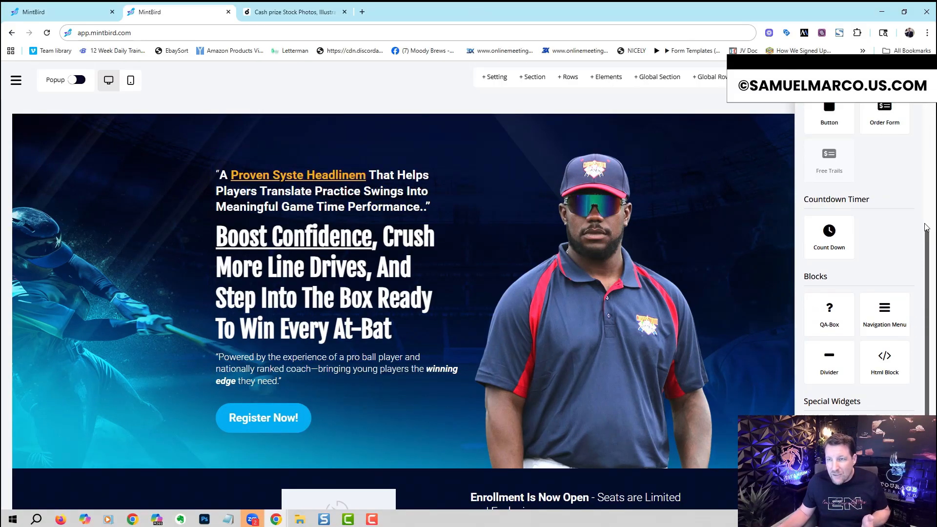
{"action": "left_click", "coordinate": [737, 108]}
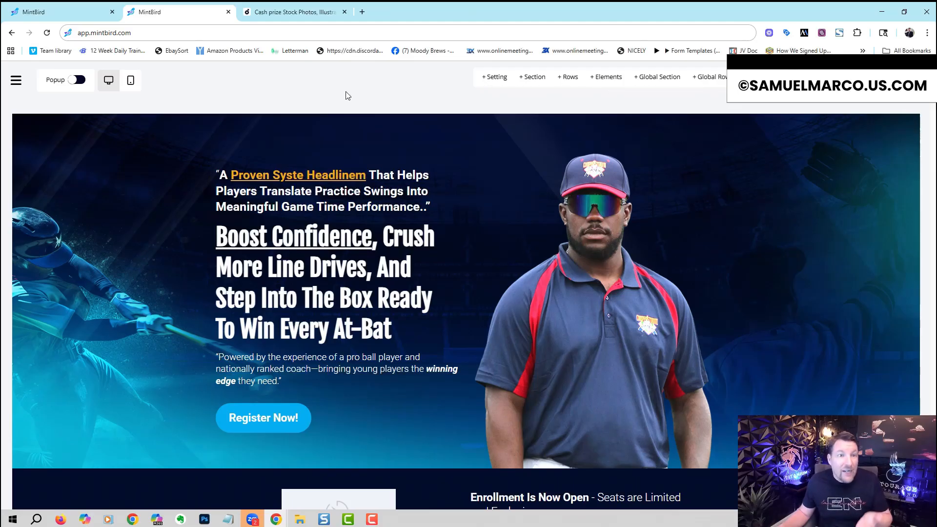
Step: Leave the page editor and return to the list of sales pages
{"action": "left_click", "coordinate": [16, 80]}
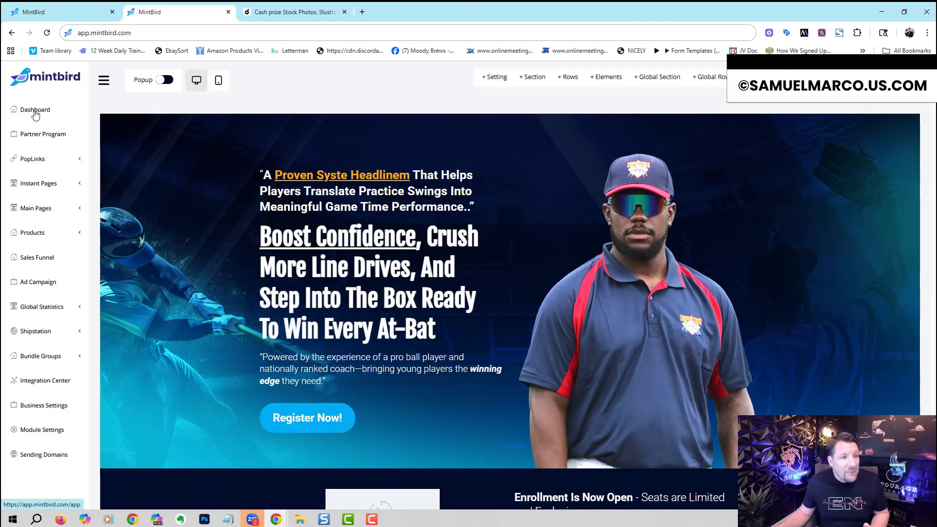
{"action": "left_click", "coordinate": [47, 205]}
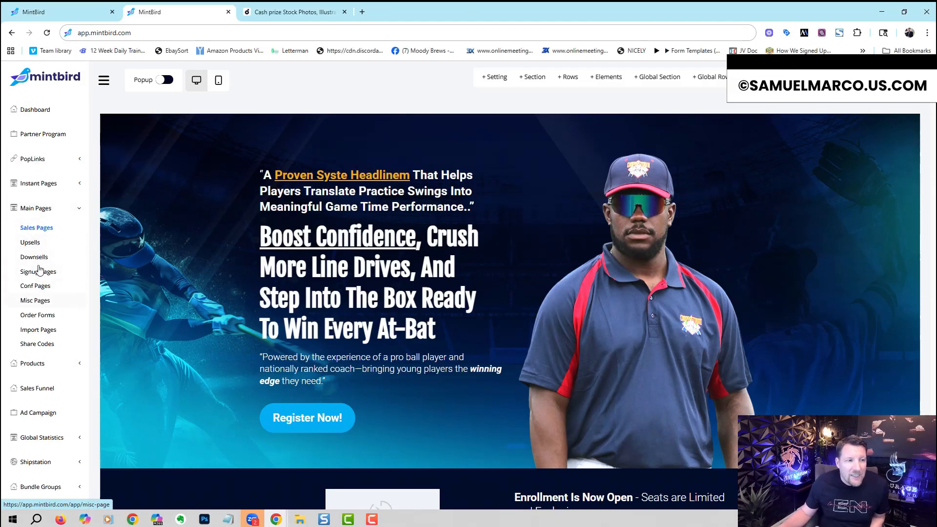
{"action": "left_click", "coordinate": [37, 229]}
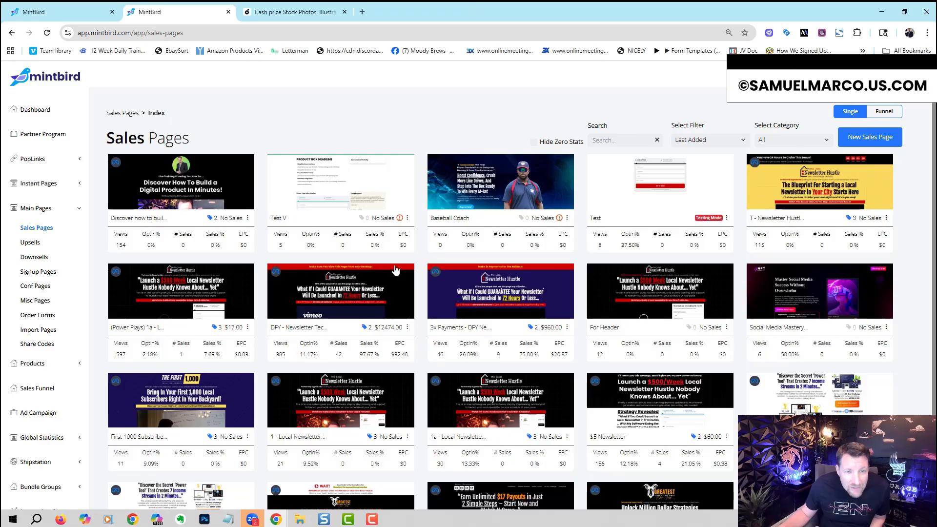
Step: Check the Baseball Coach page's URL setup, browse the available Personal domains and close it without saving
{"action": "mouse_move", "coordinate": [400, 219]}
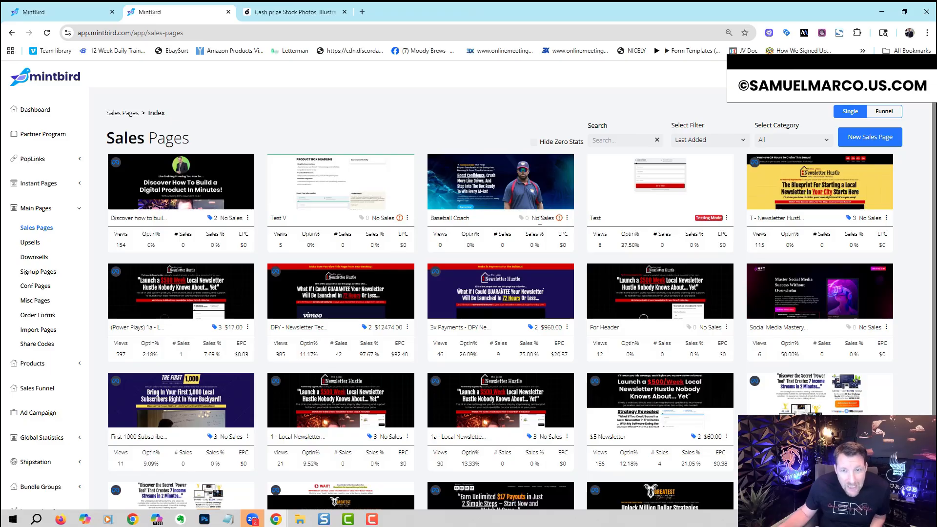
{"action": "left_click", "coordinate": [568, 218]}
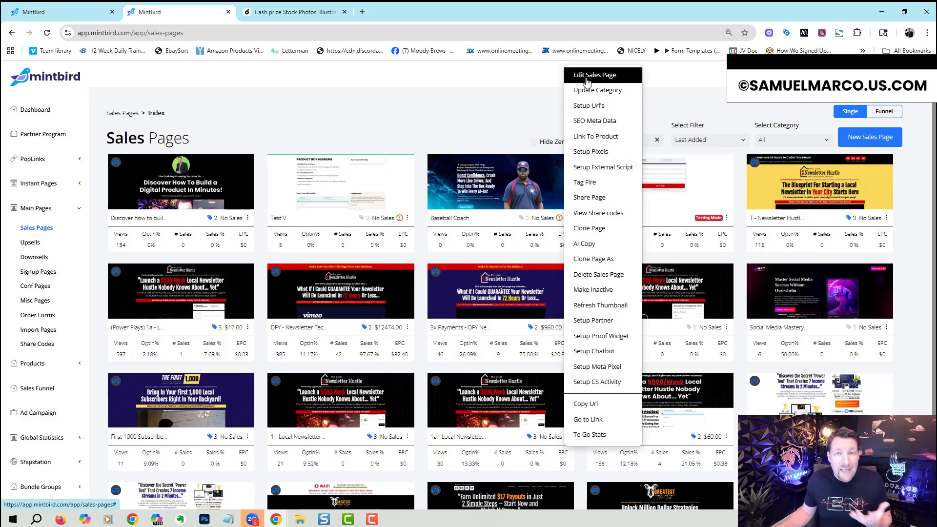
{"action": "left_click", "coordinate": [588, 106]}
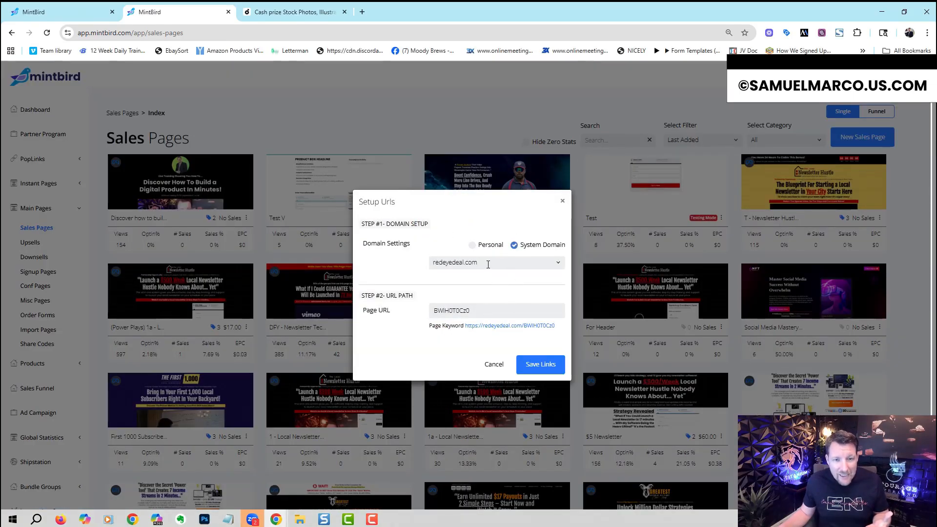
{"action": "left_click", "coordinate": [474, 247]}
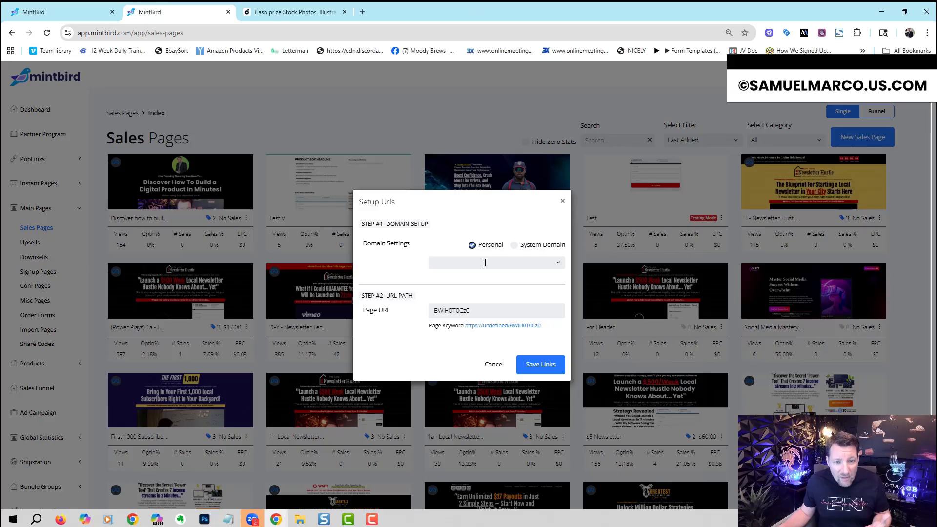
{"action": "left_click", "coordinate": [485, 263]}
{"action": "mouse_move", "coordinate": [562, 299]}
{"action": "left_mouse_down"}
{"action": "mouse_move", "coordinate": [563, 418]}
{"action": "mouse_move", "coordinate": [557, 283]}
{"action": "left_mouse_up"}
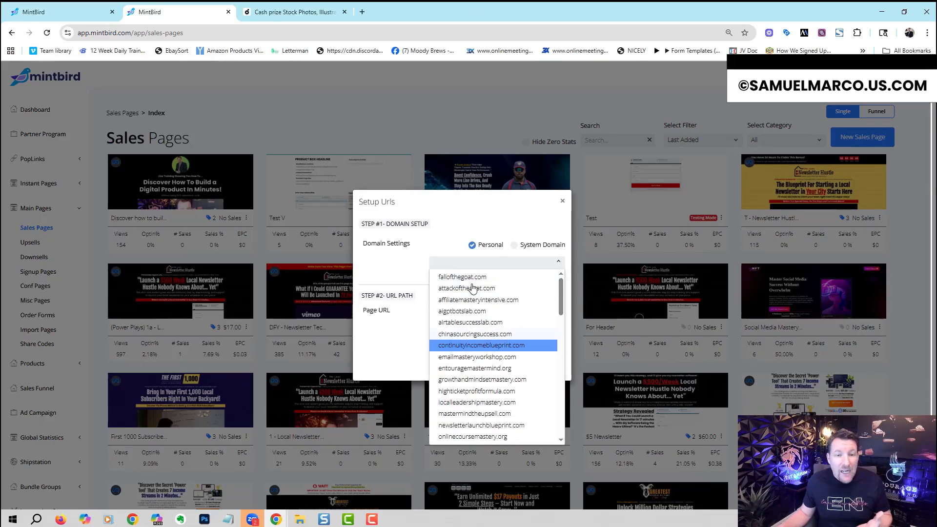
{"action": "left_click", "coordinate": [562, 201]}
Step: Browse the digital products that can be linked to the Baseball Coach page and close without linking one
{"action": "left_click", "coordinate": [565, 218]}
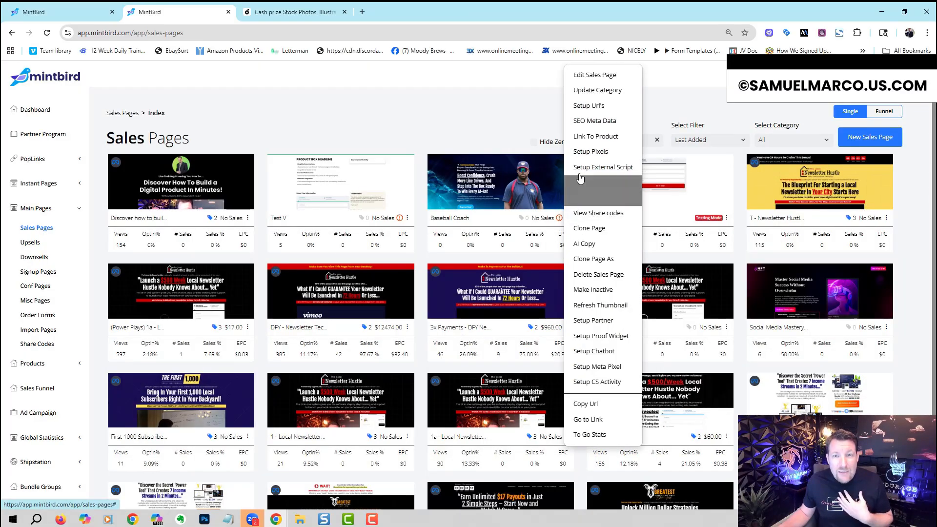
{"action": "left_click", "coordinate": [586, 136]}
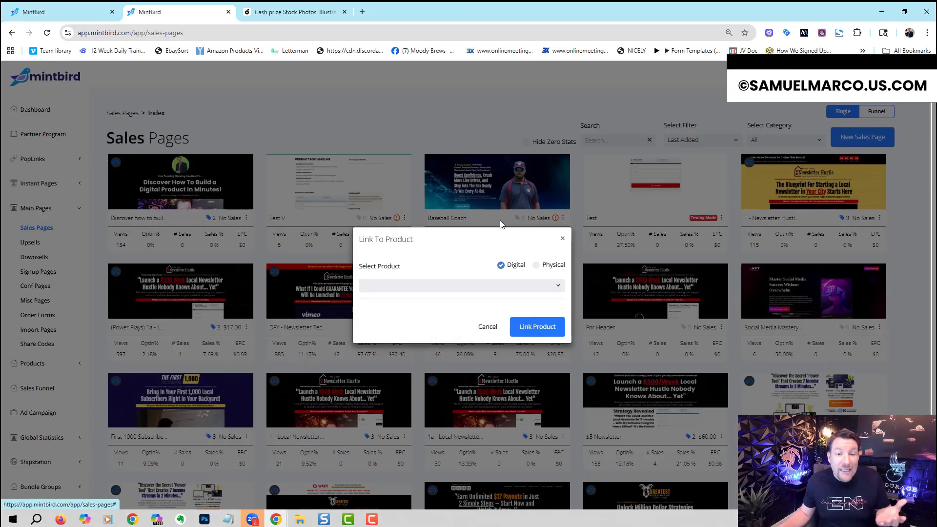
{"action": "left_click", "coordinate": [451, 283]}
{"action": "left_click", "coordinate": [570, 314]}
{"action": "left_click", "coordinate": [499, 301]}
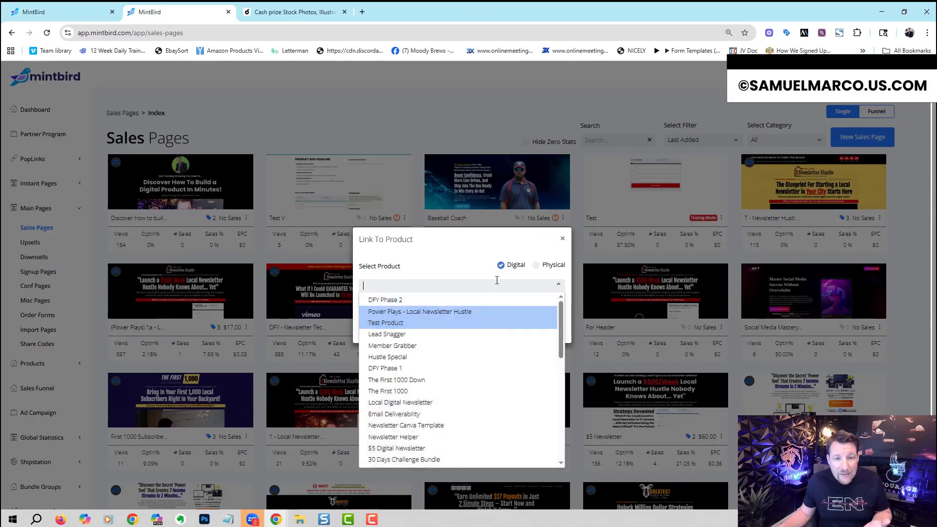
{"action": "left_click", "coordinate": [562, 238]}
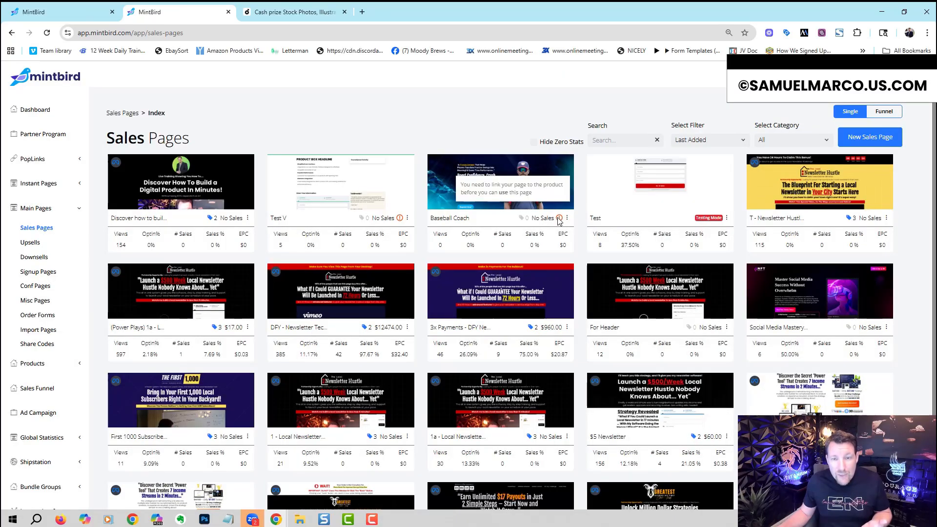
Step: Look through the Step-1 Optin tags for the Baseball Coach page, cancel, and review the page's other options
{"action": "left_click", "coordinate": [567, 218]}
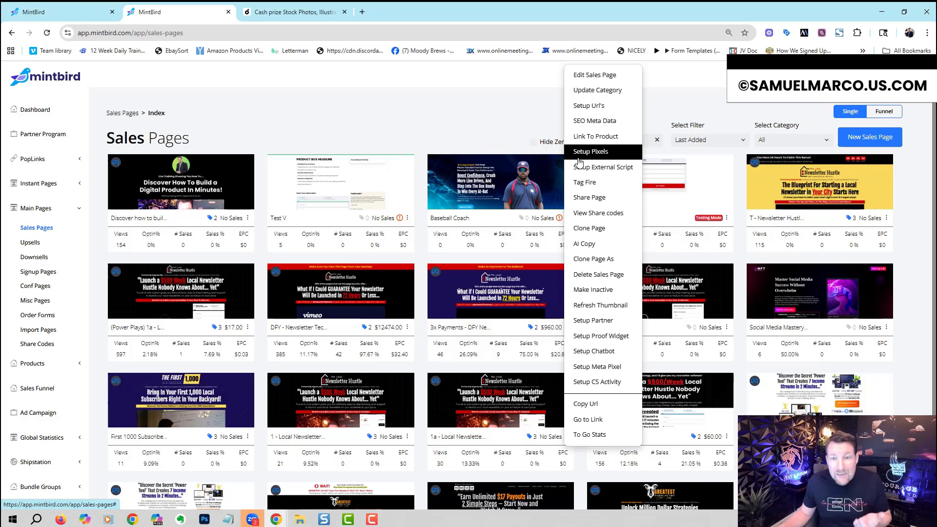
{"action": "left_click", "coordinate": [605, 182]}
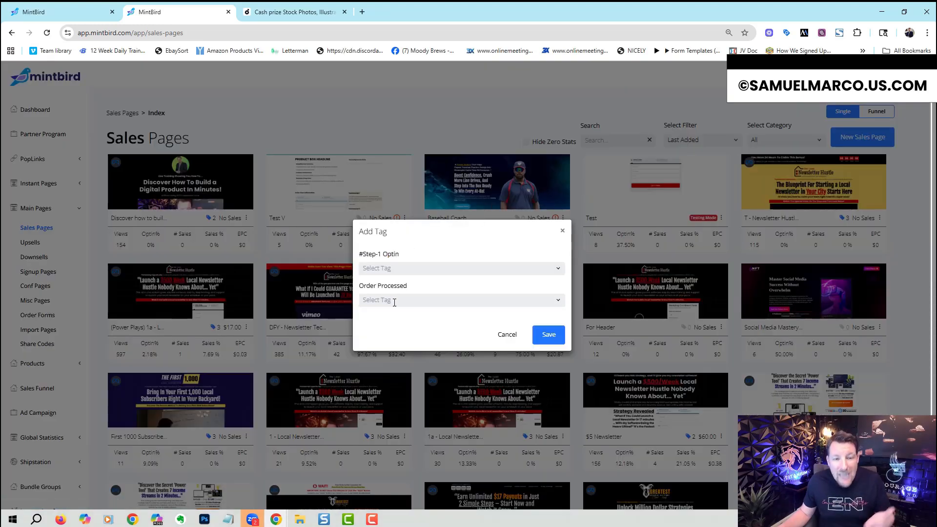
{"action": "left_click", "coordinate": [459, 269]}
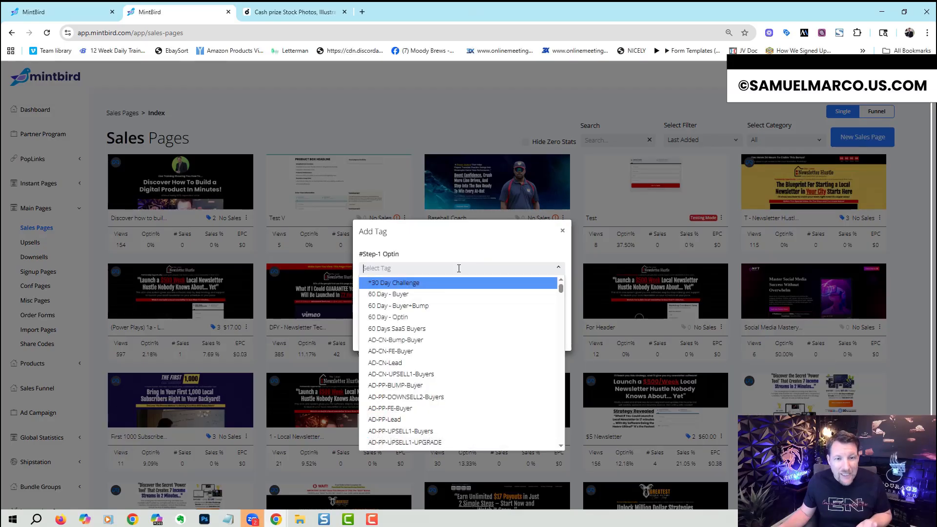
{"action": "left_click", "coordinate": [463, 245]}
{"action": "left_click", "coordinate": [515, 334]}
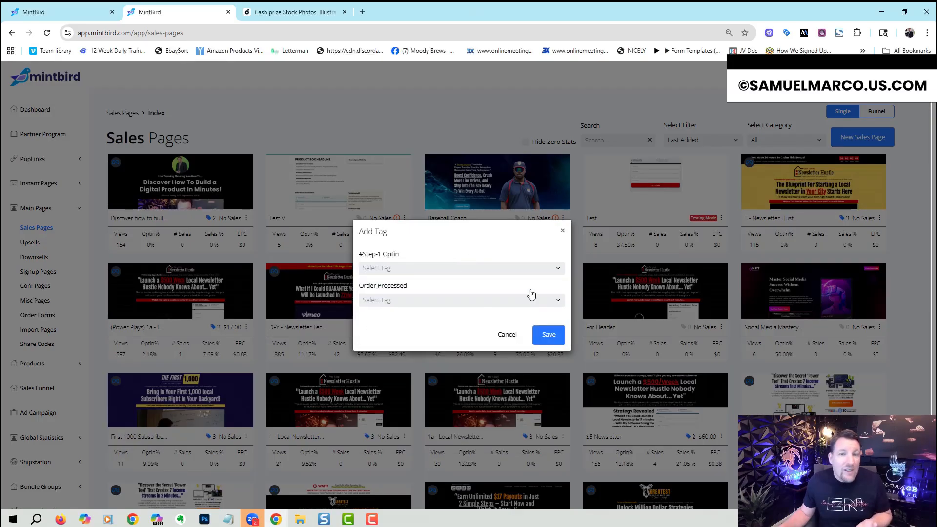
{"action": "left_click", "coordinate": [567, 218]}
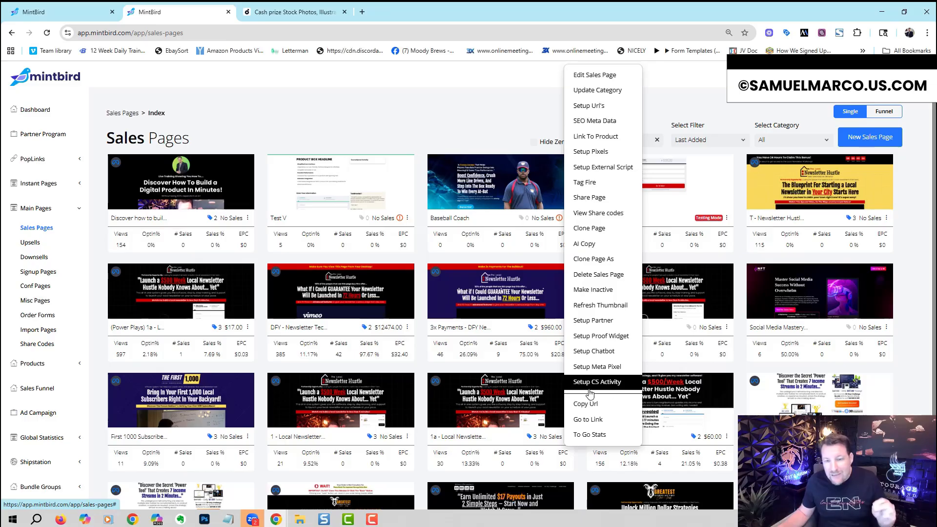
{"action": "left_click", "coordinate": [492, 120]}
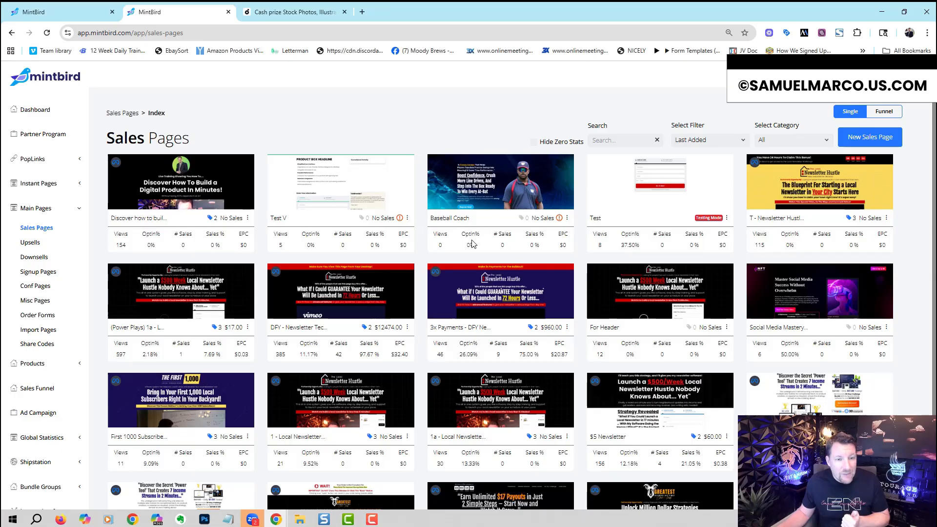
Step: Open the "1 - Local Newsletter" sales page in the page editor and open the settings of its order form
{"action": "left_click", "coordinate": [339, 396]}
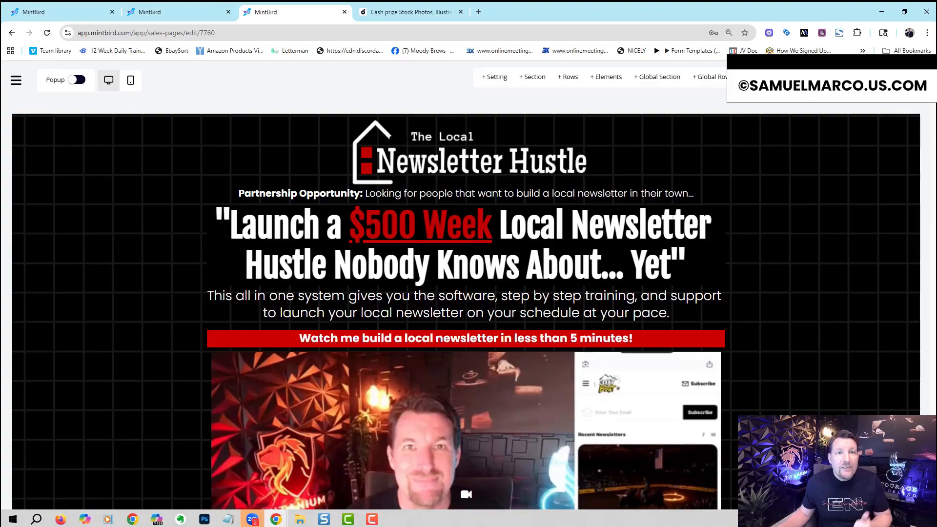
{"action": "left_click_drag", "start_coordinate": [934, 76], "coordinate": [933, 376]}
{"action": "scroll", "coordinate": [804, 415], "scroll_direction": "down", "scroll_amount": 7}
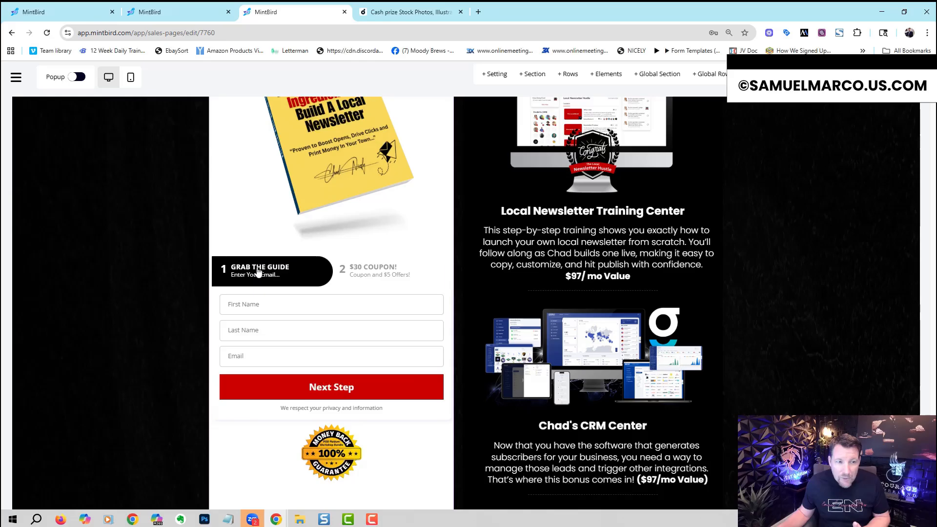
{"action": "left_click", "coordinate": [245, 249]}
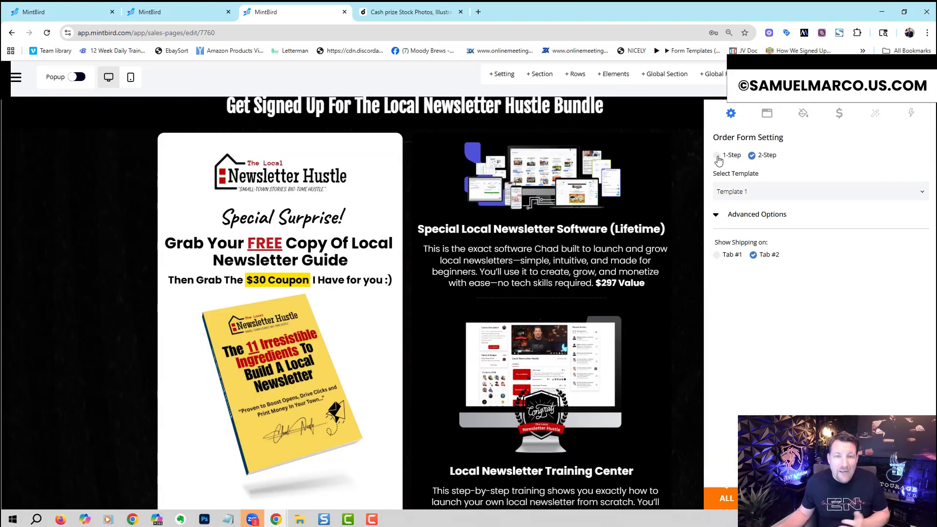
Step: Try the 1-Step order form, restore 2-Step and expand the form's Advanced Options
{"action": "left_click", "coordinate": [717, 156]}
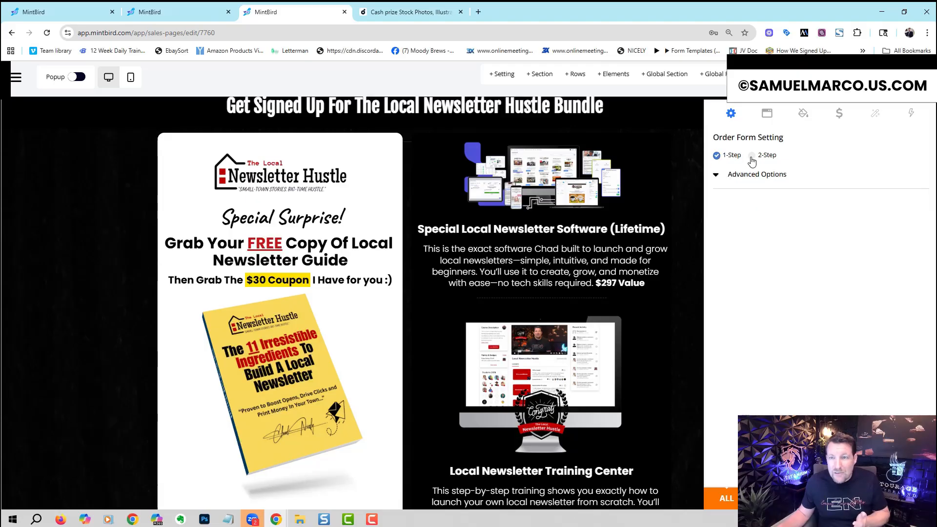
{"action": "left_click", "coordinate": [750, 157]}
{"action": "left_click", "coordinate": [716, 216]}
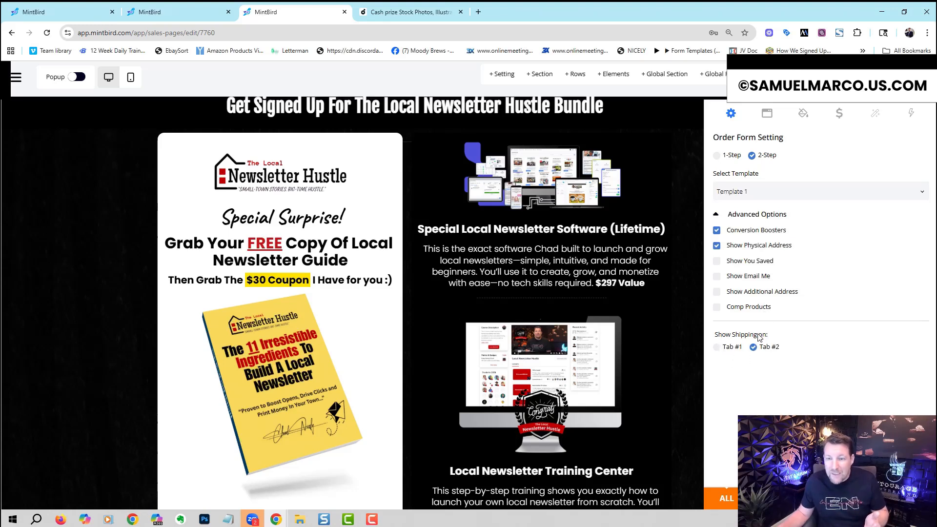
Step: Review the order form's step texts, form colors, tab and button styles, stack pricing options and advanced styling
{"action": "left_click", "coordinate": [766, 113]}
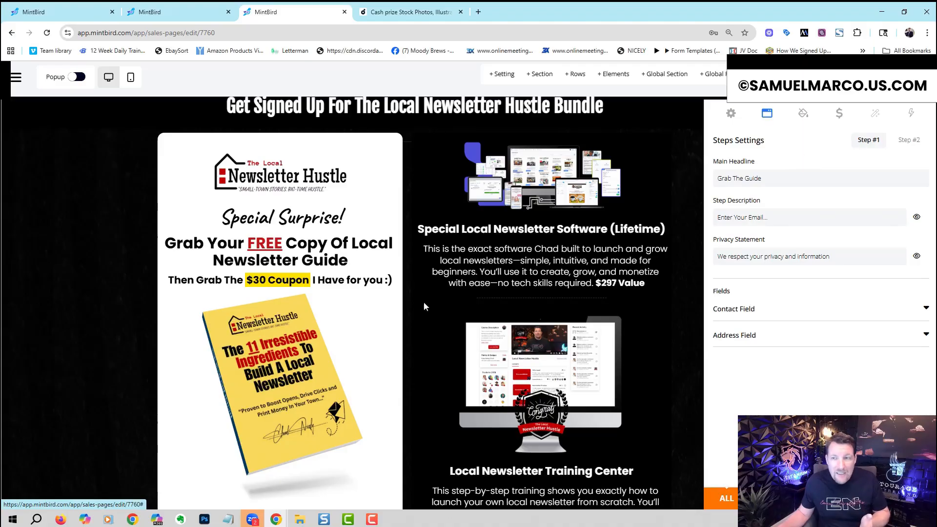
{"action": "left_click", "coordinate": [803, 113]}
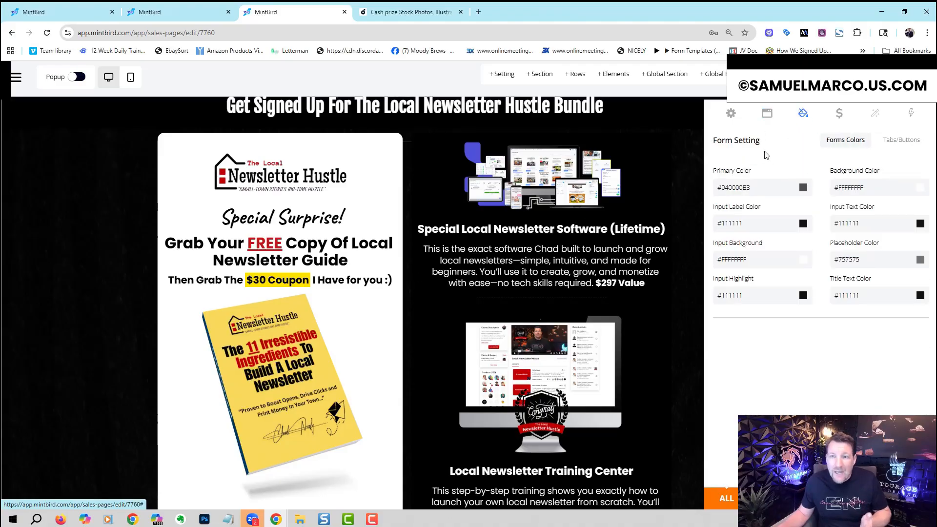
{"action": "left_click", "coordinate": [897, 140]}
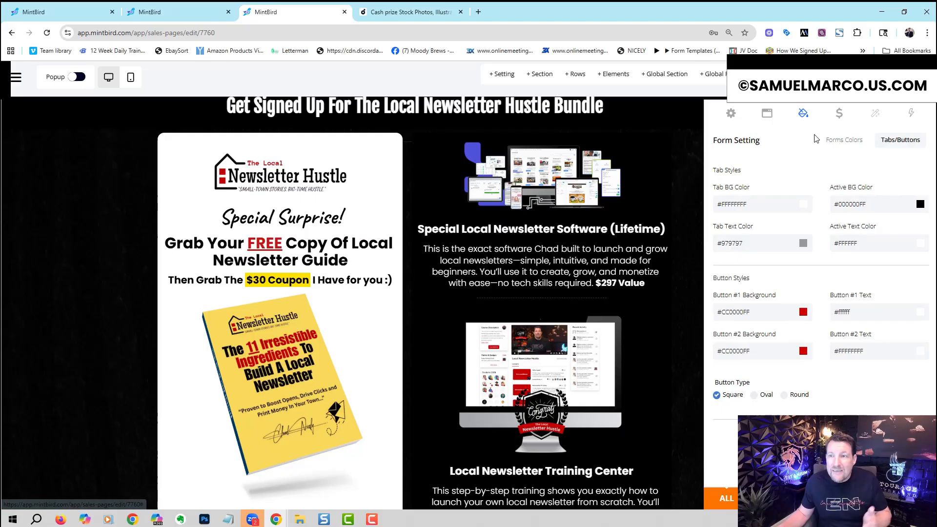
{"action": "left_click", "coordinate": [848, 118]}
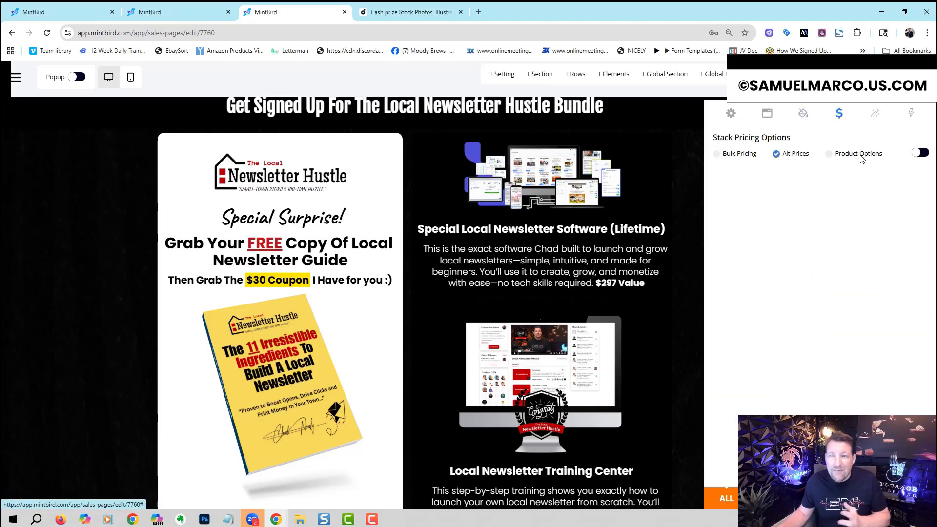
{"action": "left_click", "coordinate": [875, 115]}
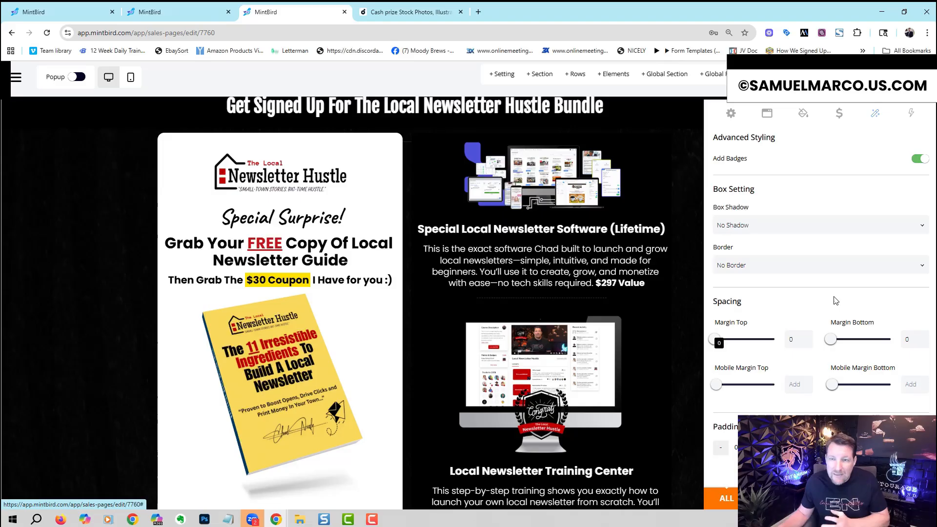
Step: Examine the order form's Conversion Boosters and their available types, keep Special Discount, and return to the form on the page
{"action": "left_click", "coordinate": [911, 116]}
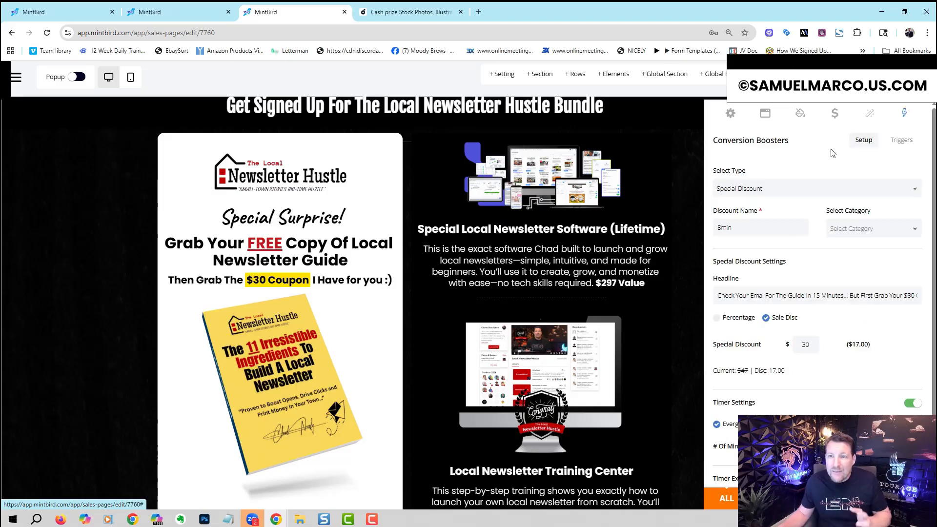
{"action": "left_click", "coordinate": [781, 190]}
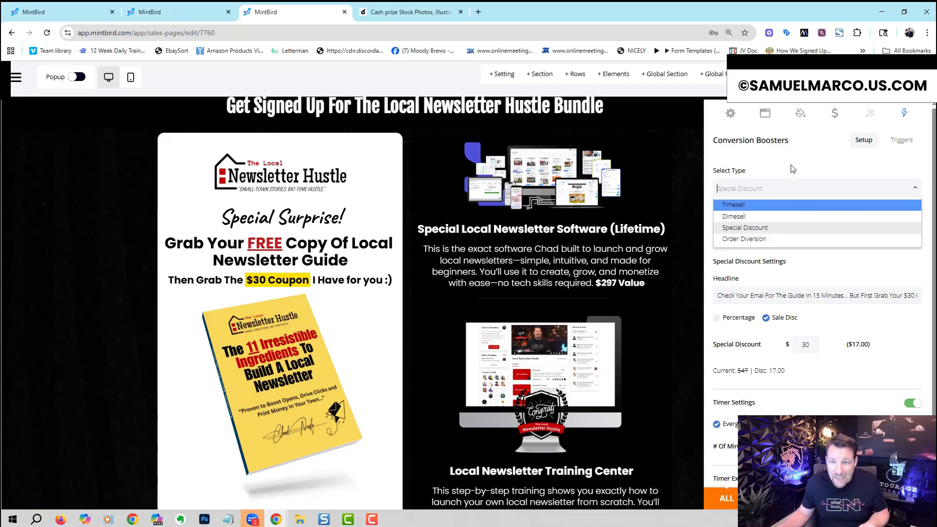
{"action": "left_click", "coordinate": [793, 169]}
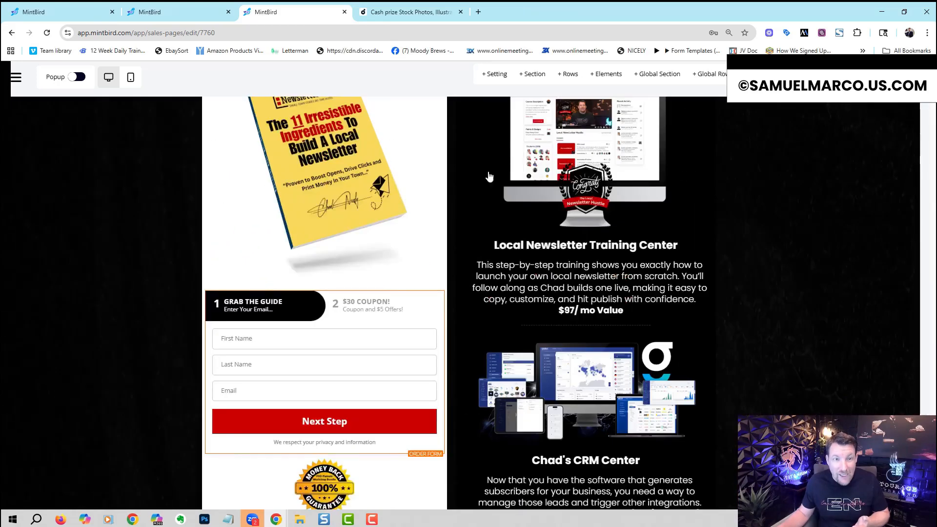
{"action": "scroll", "coordinate": [490, 177], "scroll_direction": "down", "scroll_amount": 1}
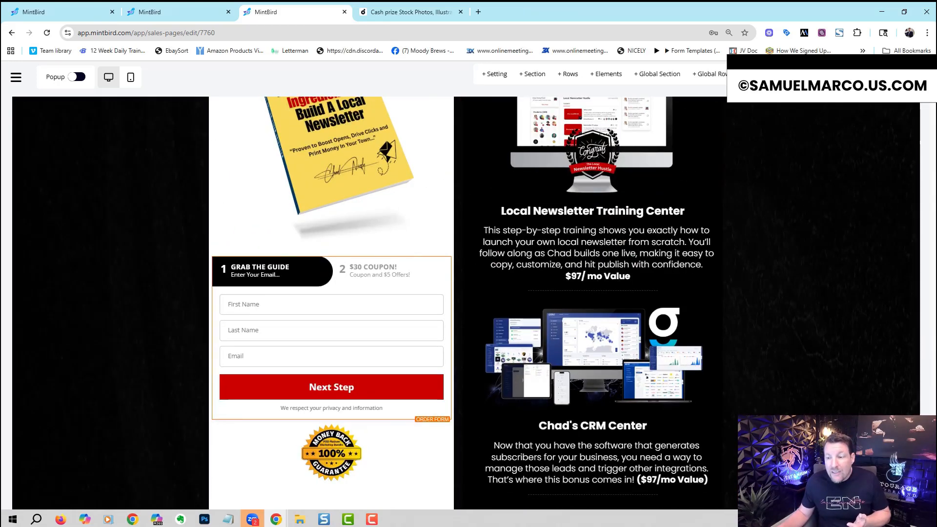
Step: Preview the published version of the Local Newsletter Hustle sales page and return to its editor
{"action": "left_click_drag", "start_coordinate": [931, 404], "coordinate": [908, 80]}
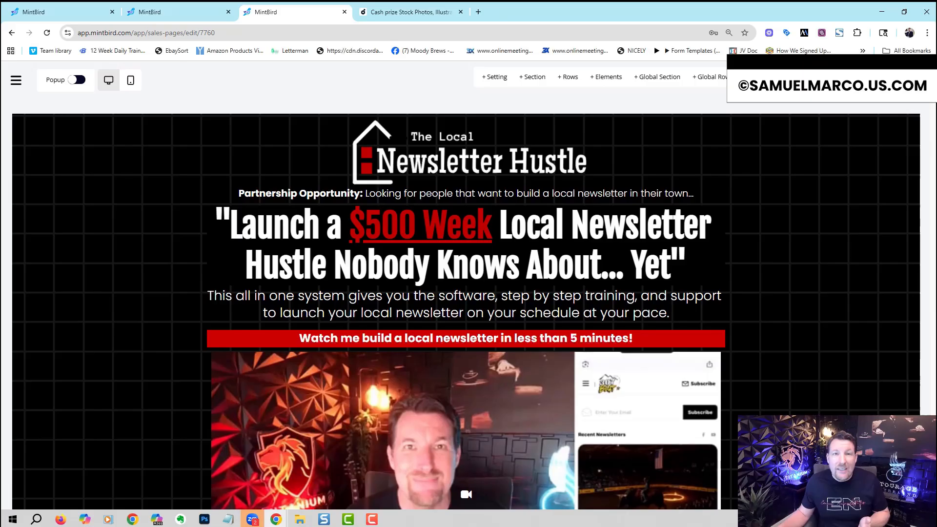
{"action": "left_click", "coordinate": [830, 80]}
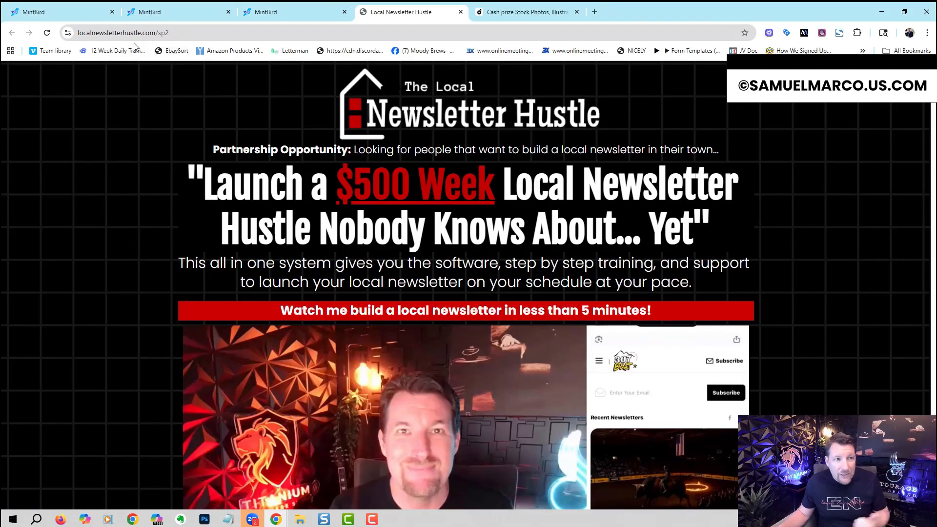
{"action": "left_click", "coordinate": [282, 19]}
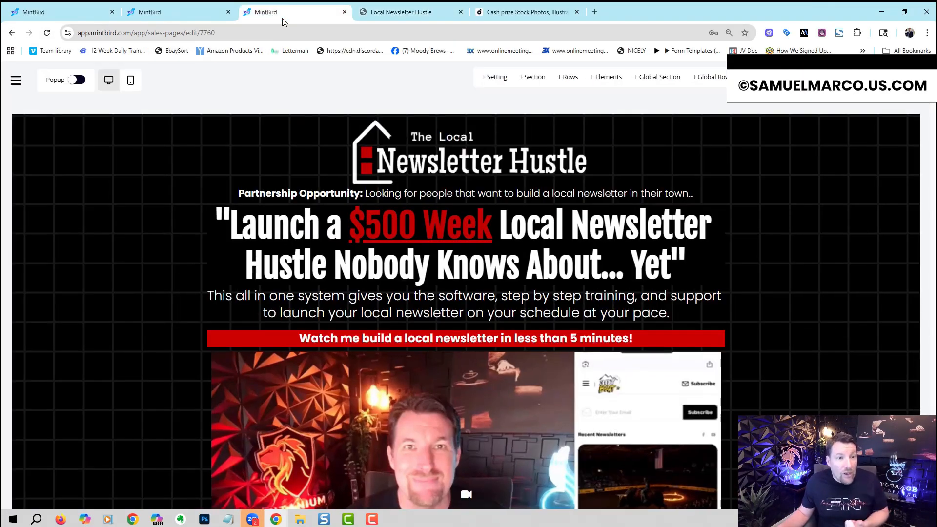
Step: Go to the Sales Funnel section, submit the form for adding a sales funnel and open the Test funnel's steps
{"action": "left_click", "coordinate": [151, 13]}
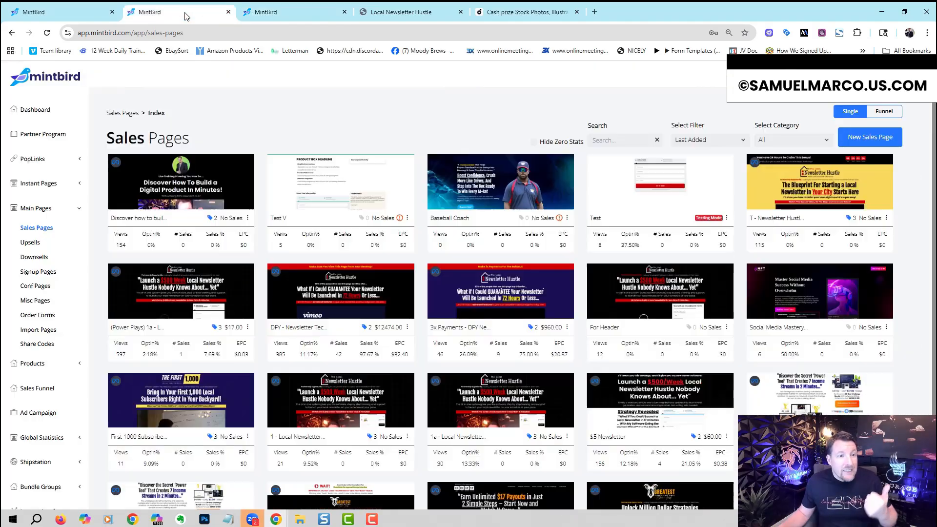
{"action": "left_click", "coordinate": [78, 209]}
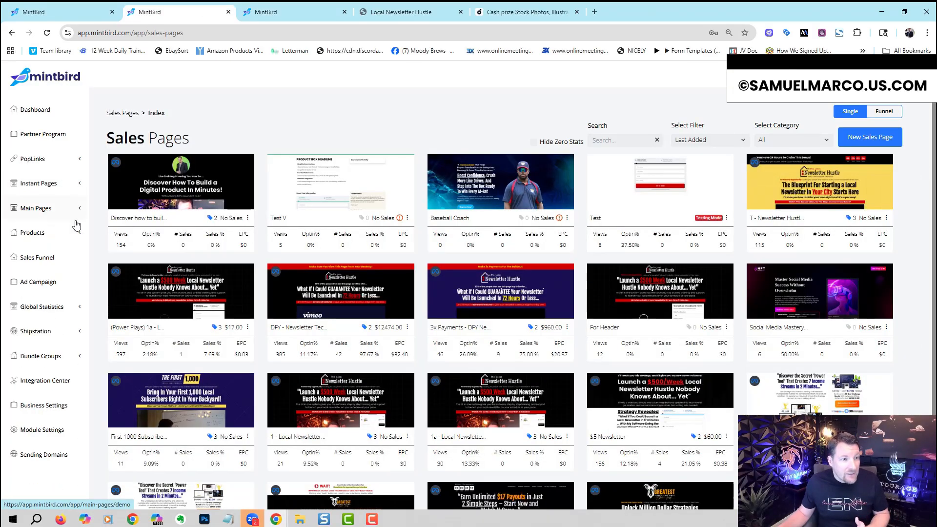
{"action": "left_click", "coordinate": [58, 269]}
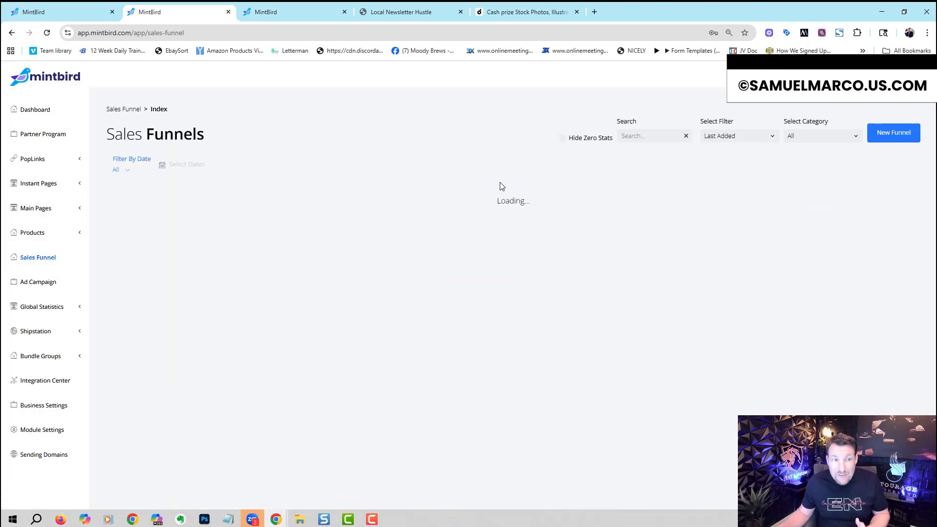
{"action": "left_click", "coordinate": [881, 141]}
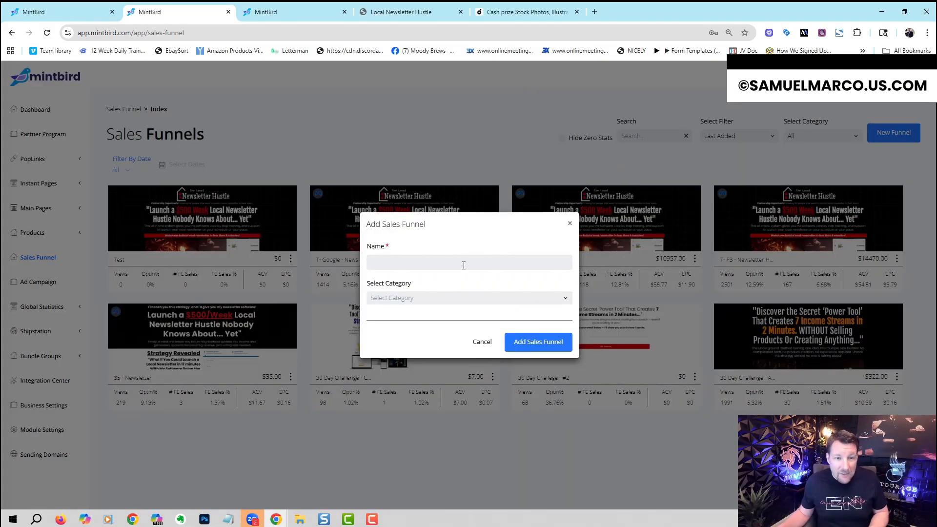
{"action": "left_click", "coordinate": [525, 341]}
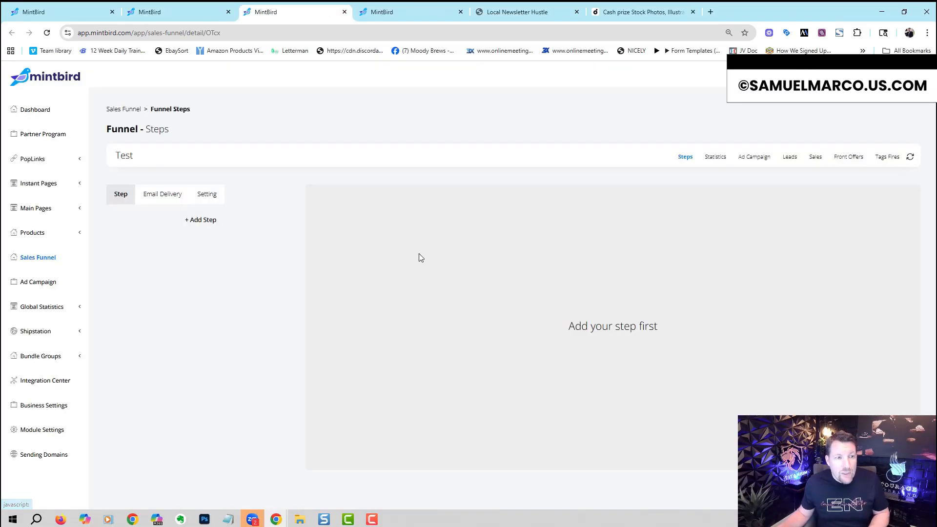
Step: Add the first step to the Test funnel, using the "1a - Local Newsletter Hustle" page from Sales Pages
{"action": "left_click", "coordinate": [197, 224]}
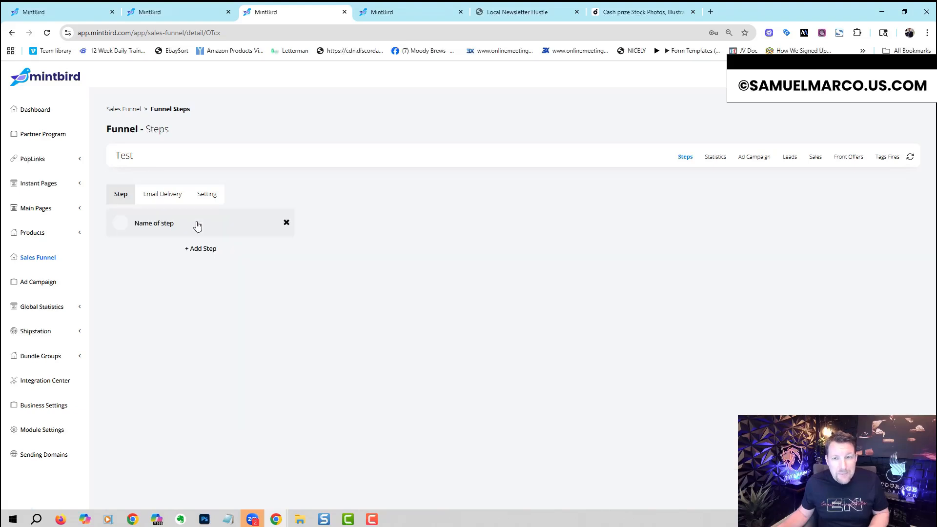
{"action": "left_click", "coordinate": [195, 224]}
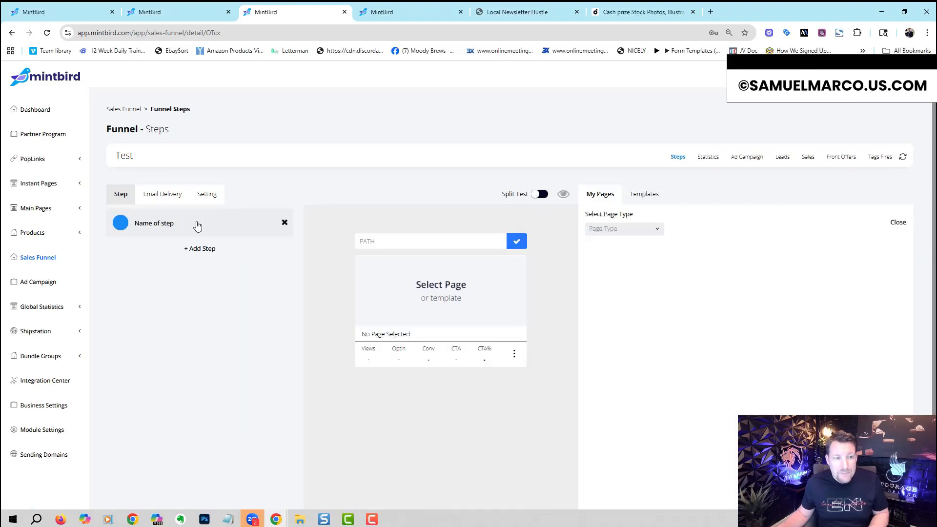
{"action": "left_click", "coordinate": [613, 229]}
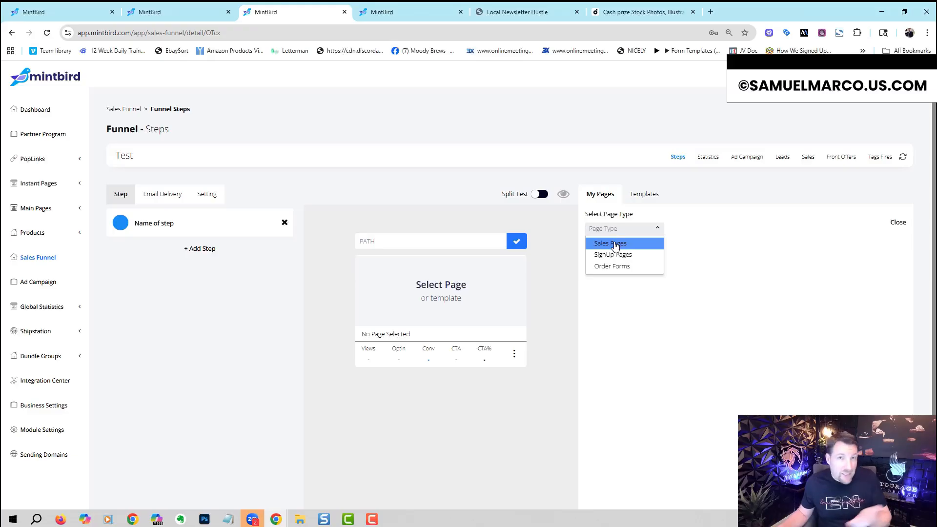
{"action": "left_click", "coordinate": [614, 245]}
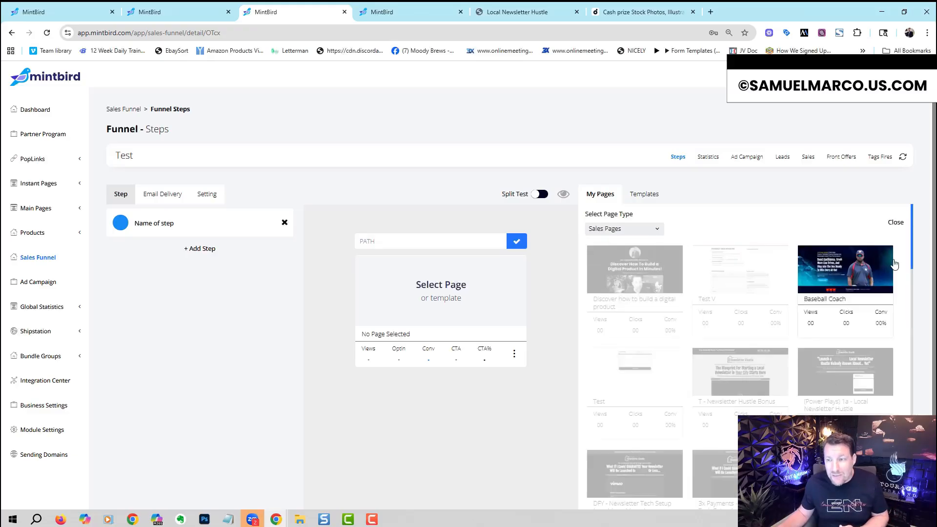
{"action": "left_click_drag", "start_coordinate": [913, 255], "coordinate": [914, 319]}
{"action": "left_click", "coordinate": [642, 394]}
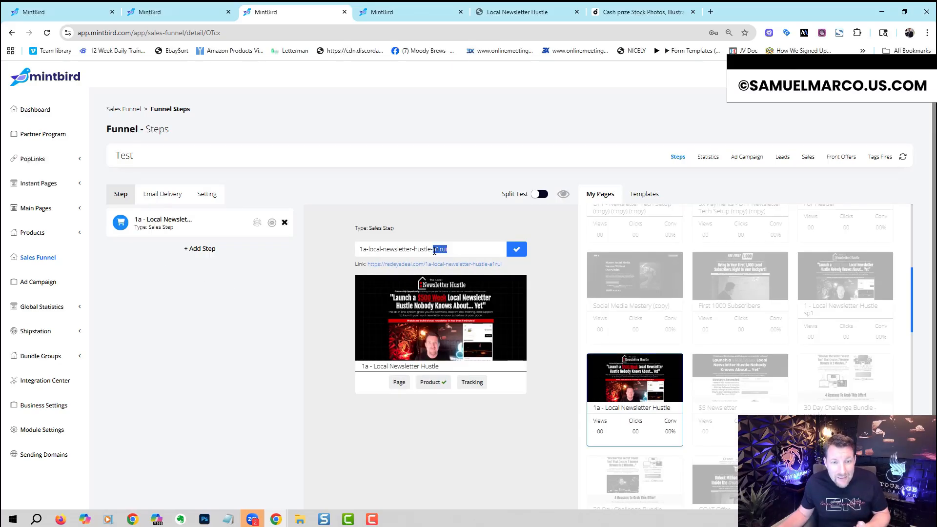
Step: Shorten the sales step's path to "1a-local-newsletter-hustle" and save it
{"action": "key", "text": "BackSpace"}
{"action": "key", "text": "BackSpace"}
{"action": "left_click", "coordinate": [516, 248]}
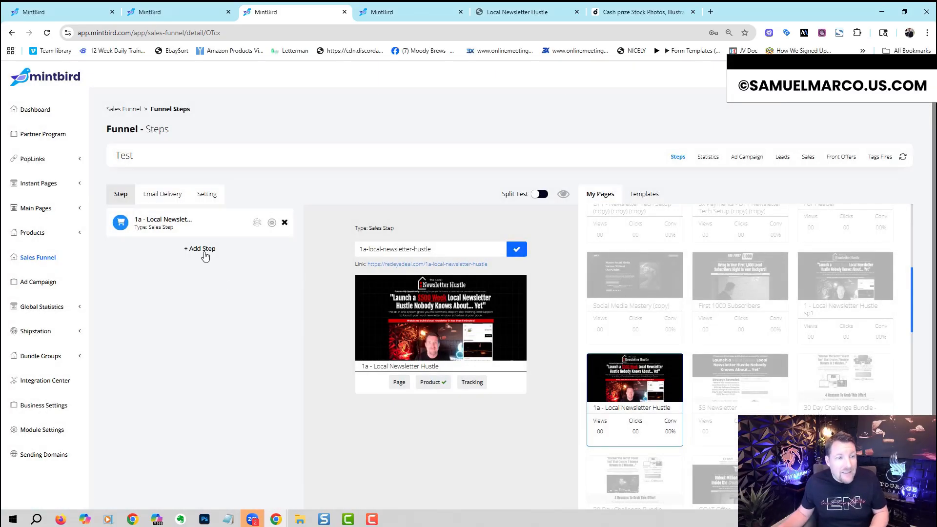
Step: Add a second funnel step of type Upsell using the "1. Newsletter Tech Setup" page
{"action": "left_click", "coordinate": [204, 249]}
{"action": "left_click", "coordinate": [614, 229]}
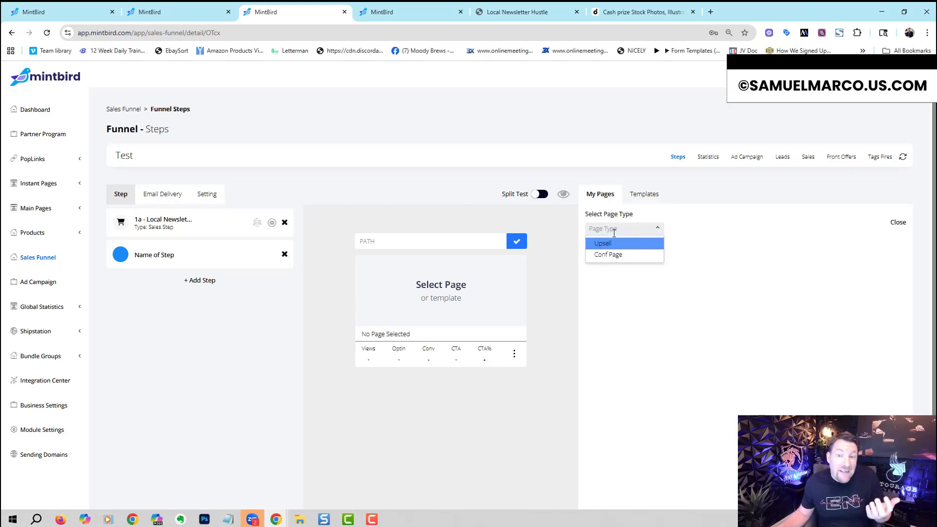
{"action": "left_click", "coordinate": [615, 244]}
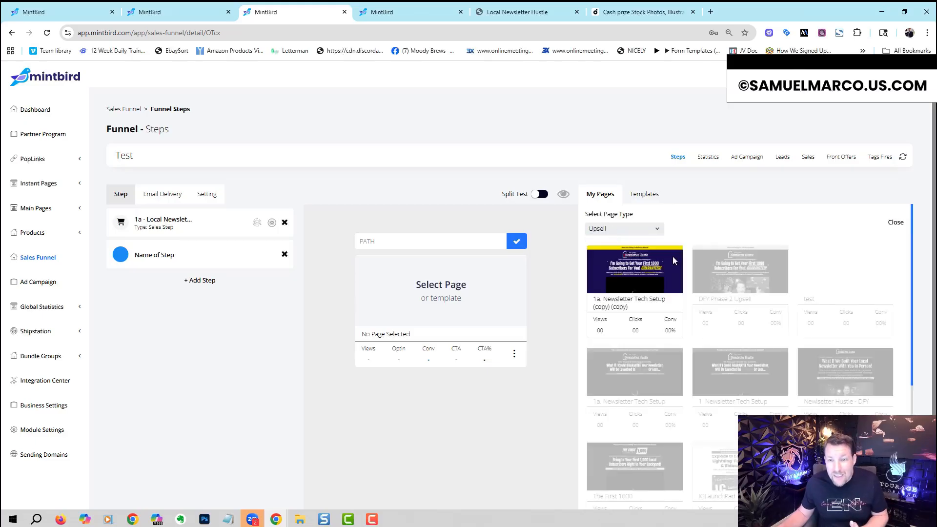
{"action": "left_click", "coordinate": [739, 373]}
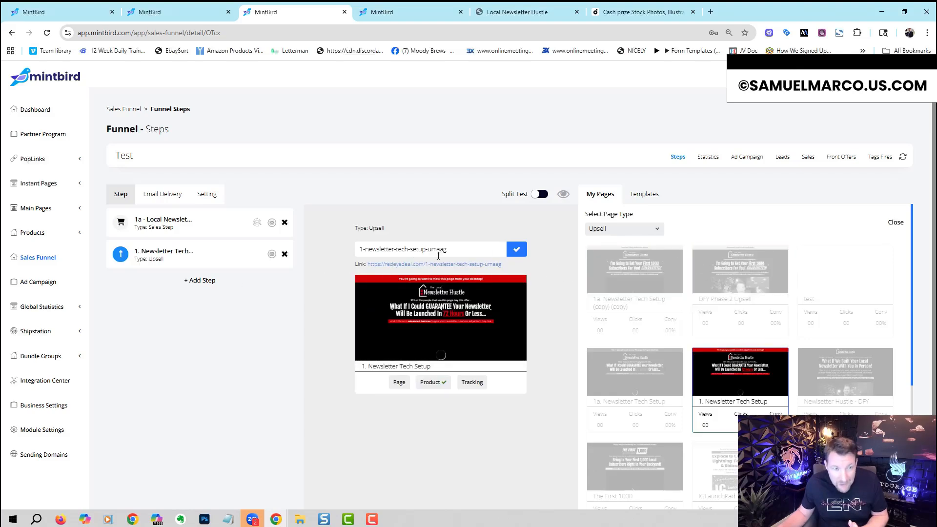
Step: Add a third funnel step of type Downsell using the "GOAT Offer - $27 Trial (copy)" page
{"action": "left_click", "coordinate": [201, 281]}
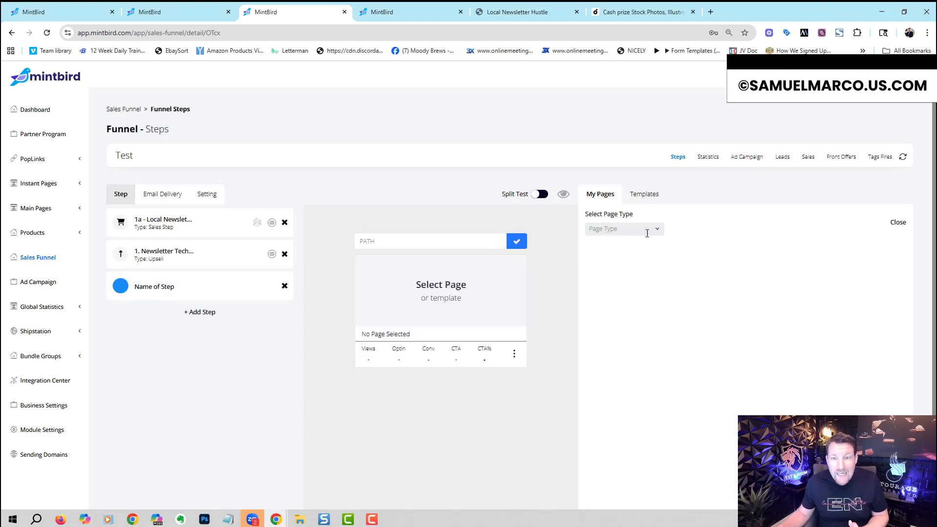
{"action": "left_click", "coordinate": [648, 229]}
{"action": "left_click", "coordinate": [636, 255]}
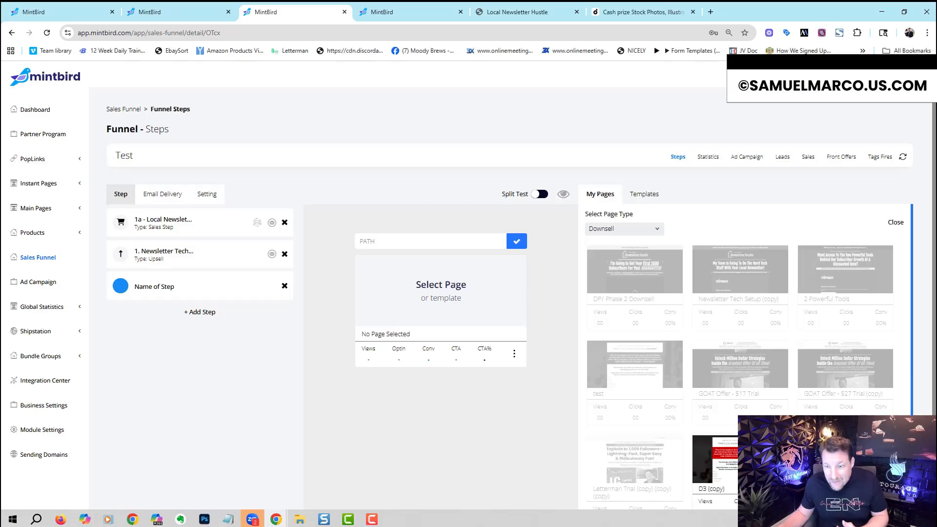
{"action": "left_click", "coordinate": [830, 362]}
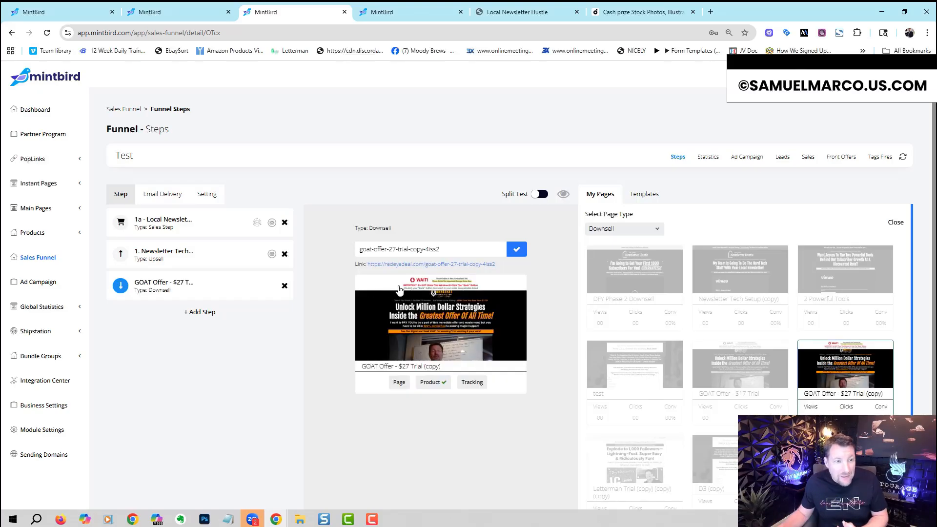
Step: Add a fourth funnel step of type Upsell using the "1a. Newsletter Tech Setup (copy) (copy)" page
{"action": "left_click", "coordinate": [203, 312]}
{"action": "left_click", "coordinate": [607, 229]}
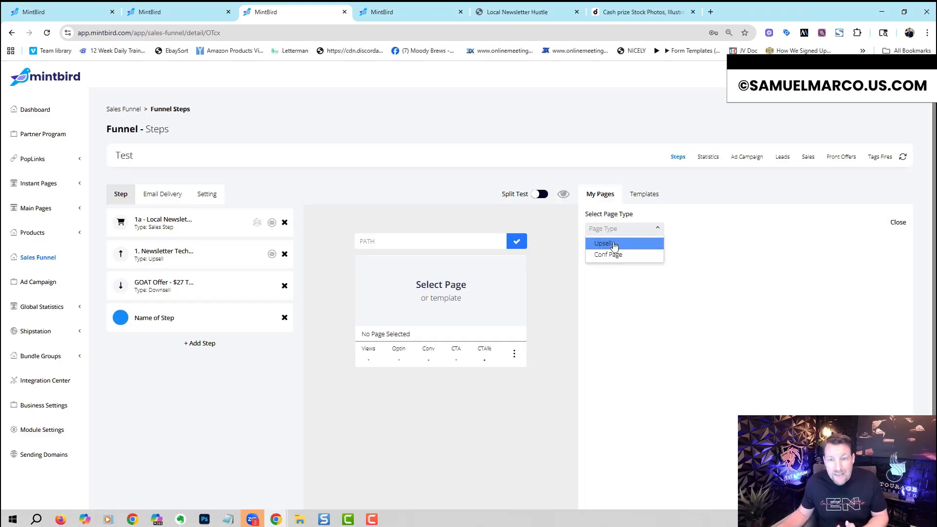
{"action": "left_click", "coordinate": [614, 243]}
{"action": "left_click", "coordinate": [626, 249]}
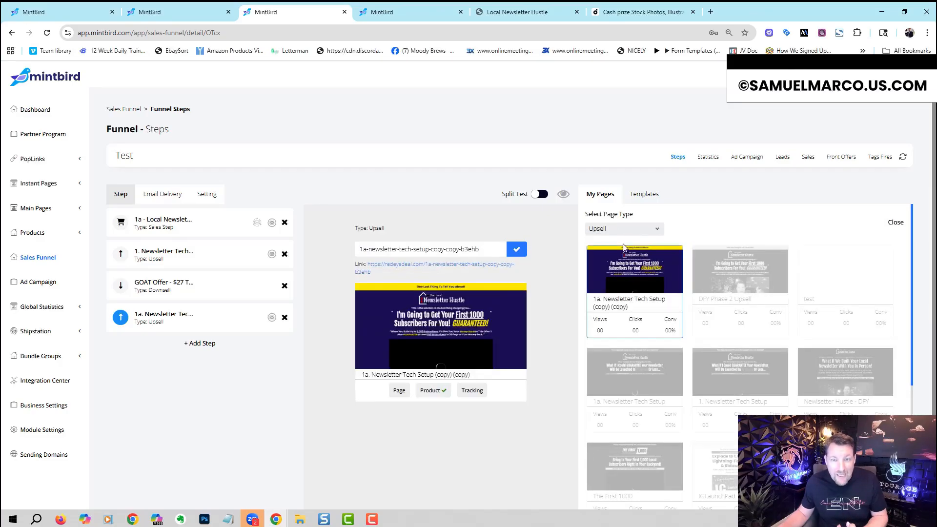
Step: Add a fifth funnel step using the first listed Conf Page, and open the funnel's payment and domain settings
{"action": "left_click", "coordinate": [214, 343]}
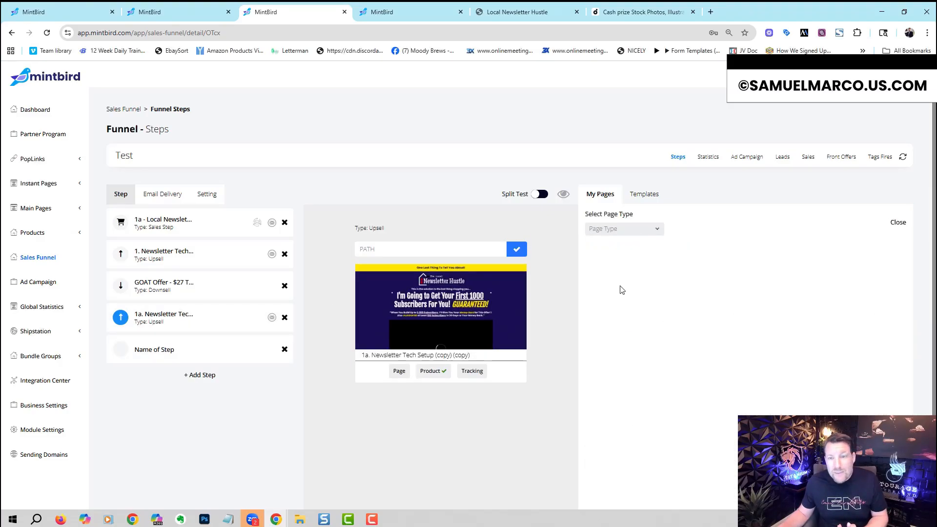
{"action": "left_click", "coordinate": [636, 234]}
{"action": "left_click", "coordinate": [628, 268]}
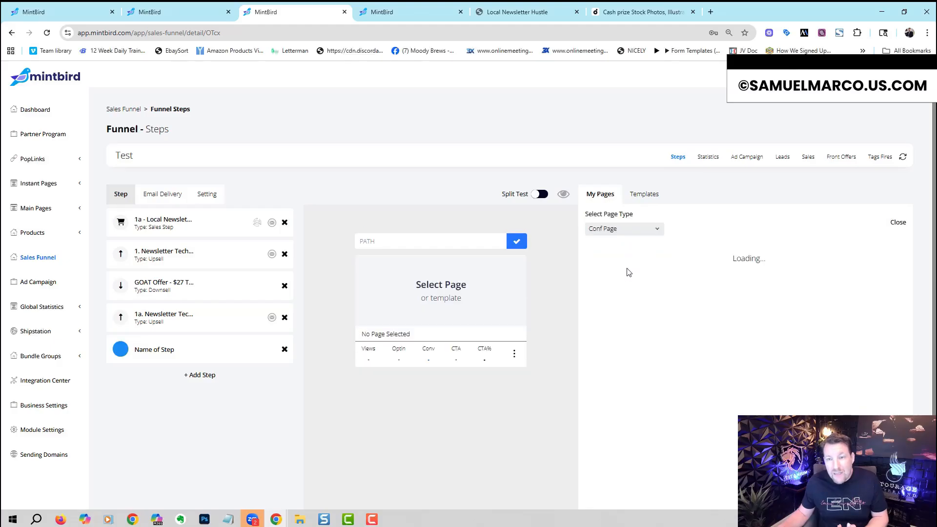
{"action": "left_click", "coordinate": [659, 288]}
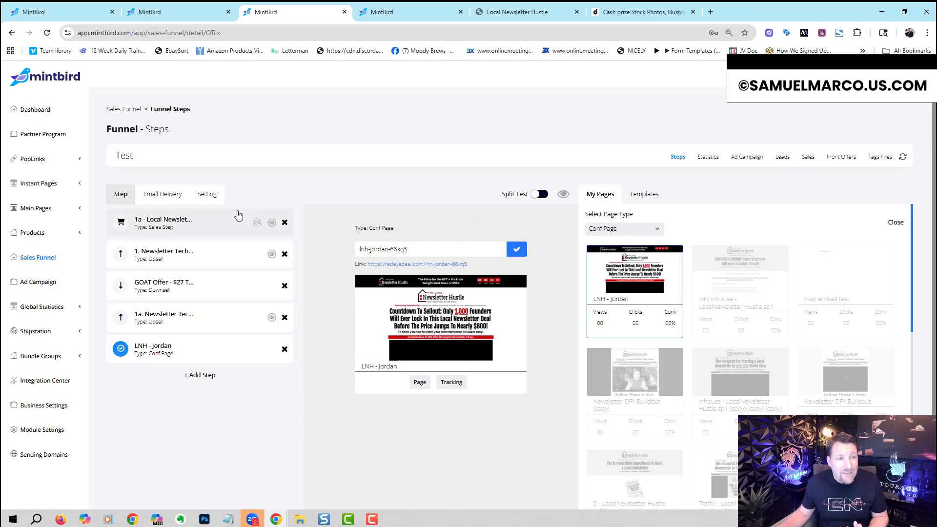
{"action": "left_click", "coordinate": [207, 197]}
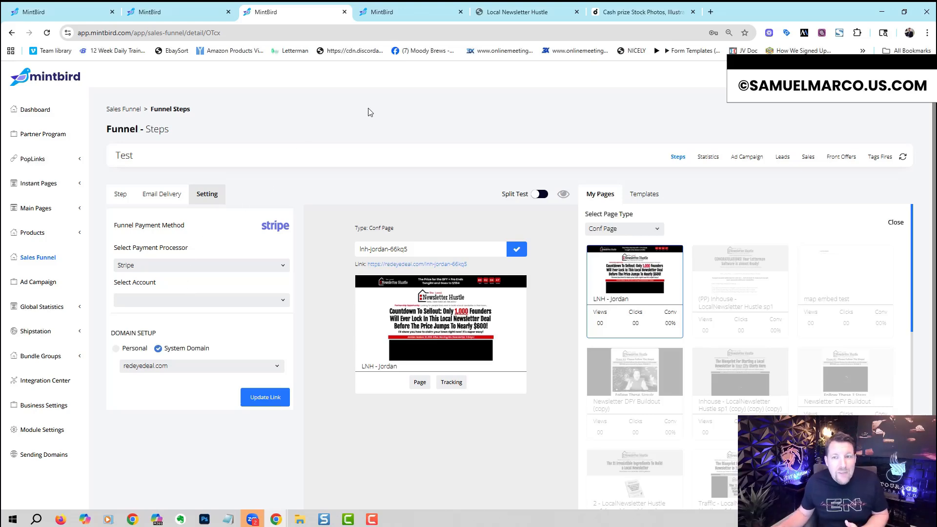
Step: Open the "T- FB - Newsletter Hustle New" funnel and review the sales page's split tests 1 through 4
{"action": "left_click", "coordinate": [38, 263]}
{"action": "left_click", "coordinate": [521, 199]}
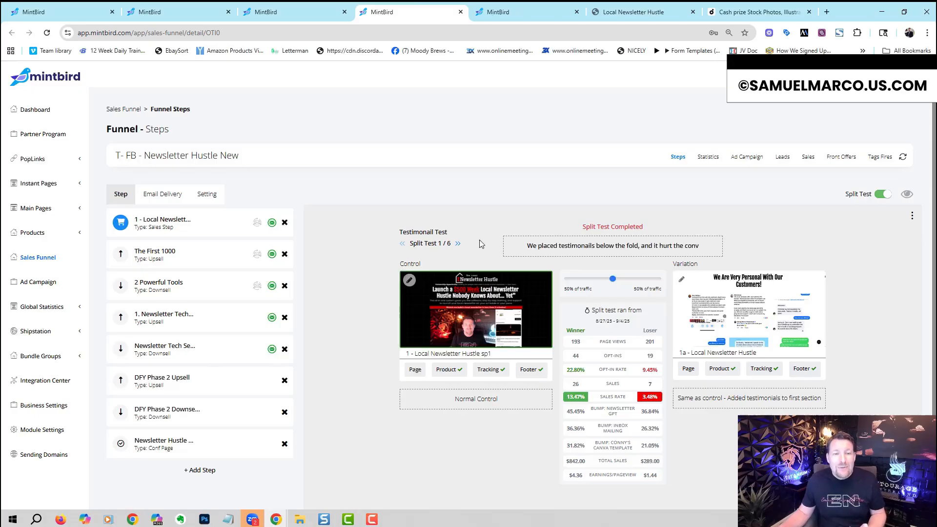
{"action": "left_click", "coordinate": [458, 244]}
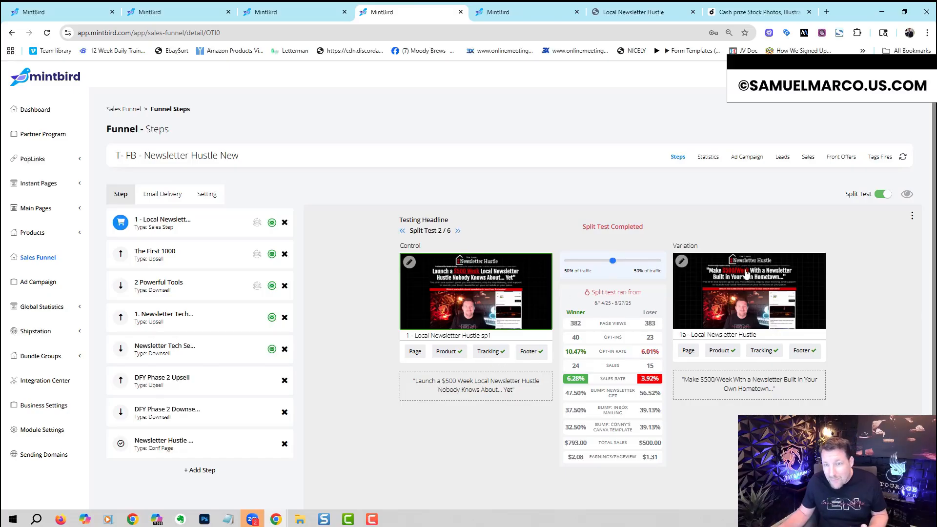
{"action": "left_click", "coordinate": [458, 230]}
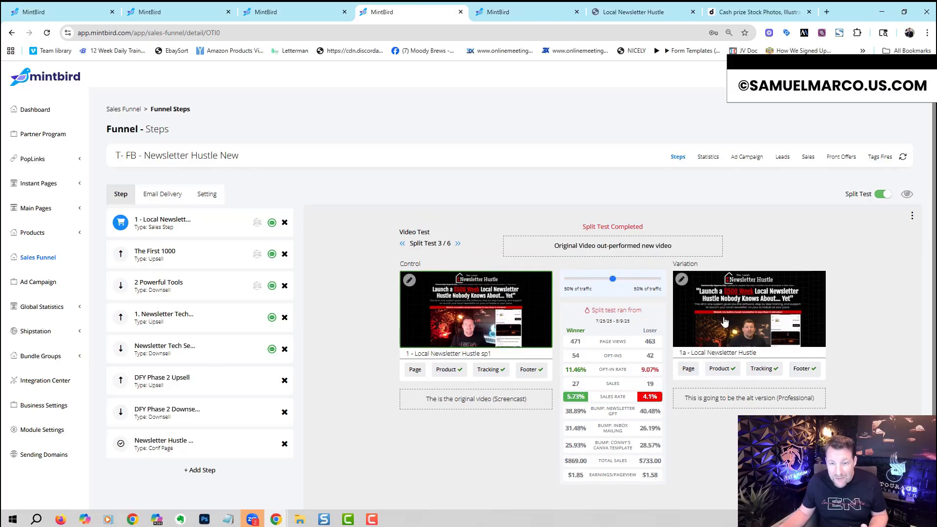
{"action": "left_click", "coordinate": [458, 244]}
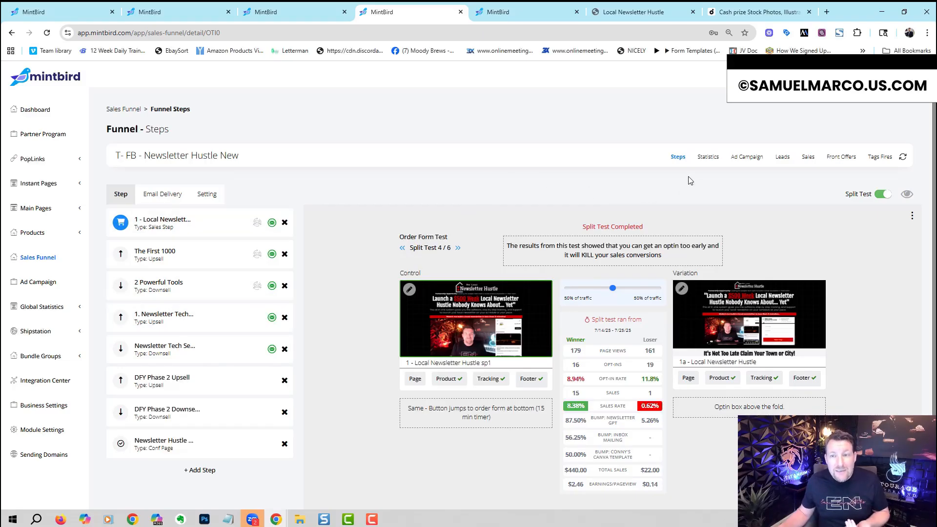
Step: Examine the funnel's statistics for the Year period, including the order form, bumps and upsell tables
{"action": "left_click", "coordinate": [707, 158]}
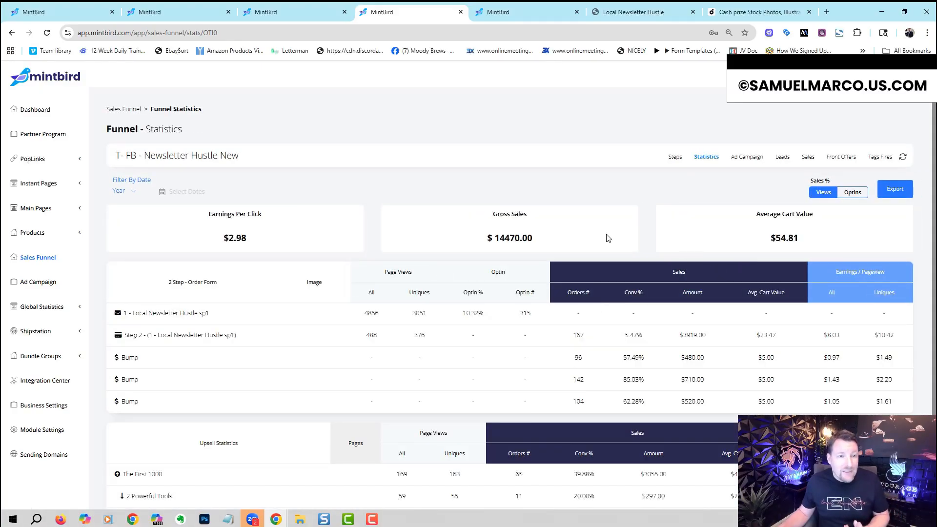
{"action": "left_click", "coordinate": [135, 192]}
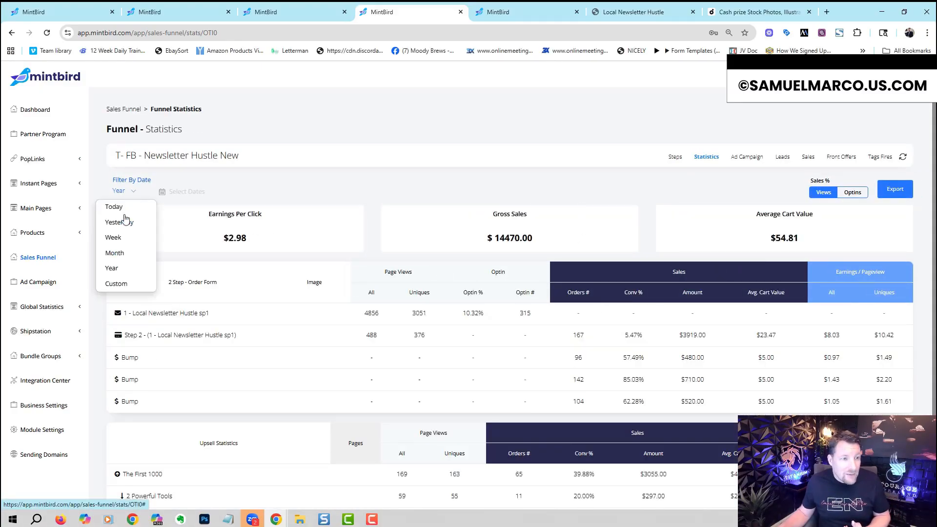
{"action": "left_click", "coordinate": [127, 272]}
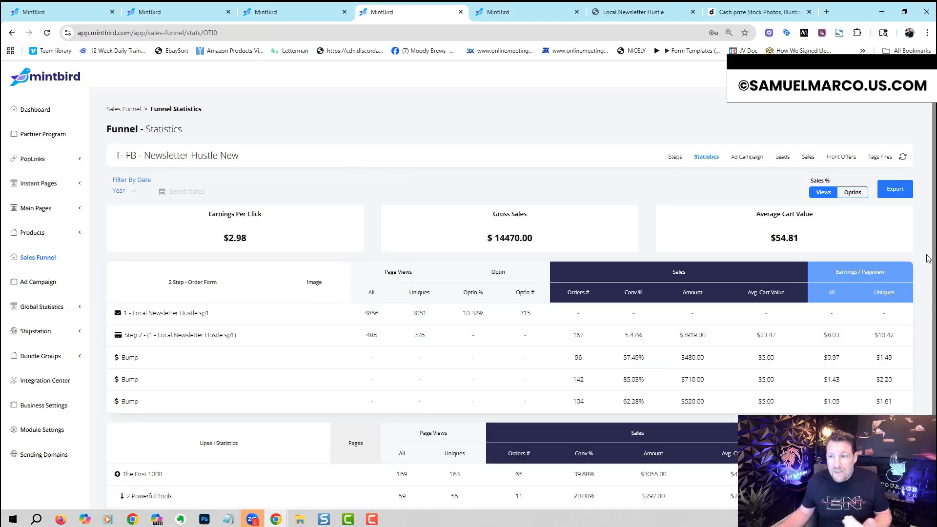
{"action": "scroll", "coordinate": [928, 259], "scroll_direction": "down", "scroll_amount": 1}
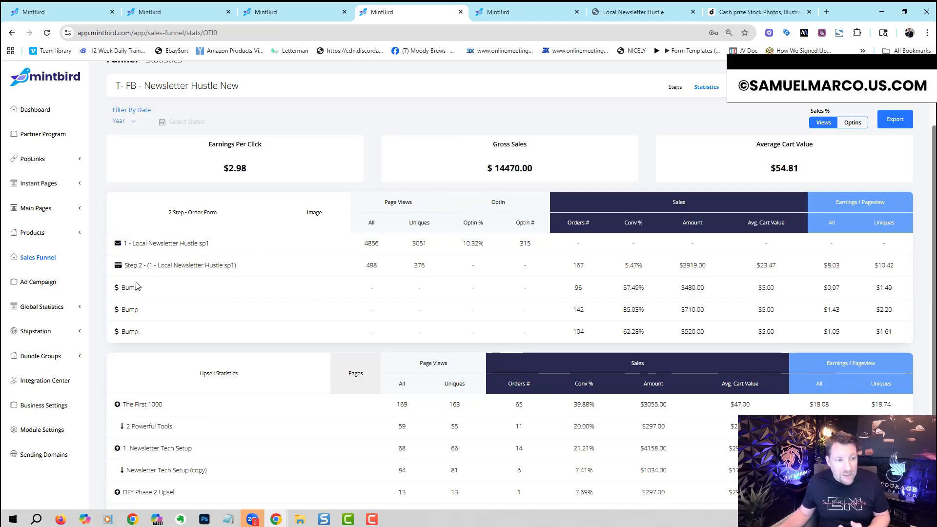
{"action": "scroll", "coordinate": [932, 287], "scroll_direction": "down", "scroll_amount": 1}
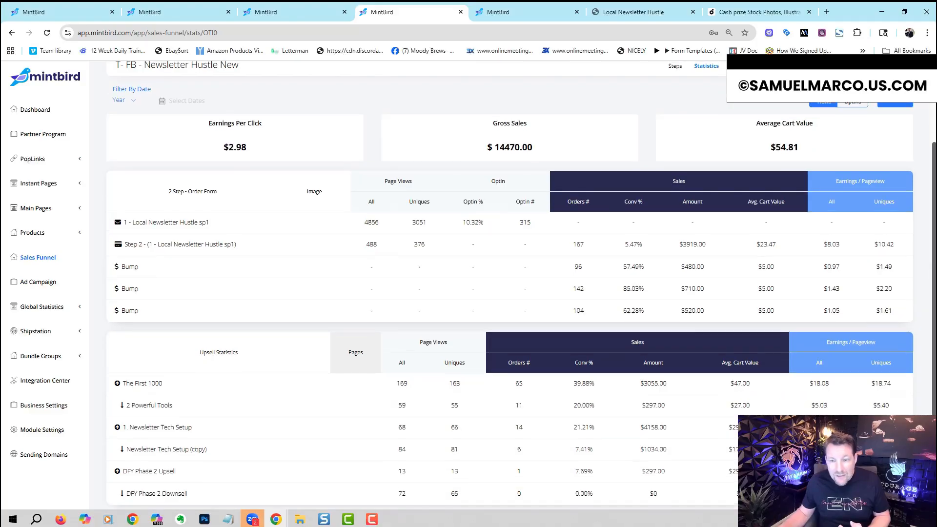
Step: Open the funnel's ad campaign report and select the Local Newsletter Hustle campaign
{"action": "scroll", "coordinate": [522, 285], "scroll_direction": "up", "scroll_amount": 4}
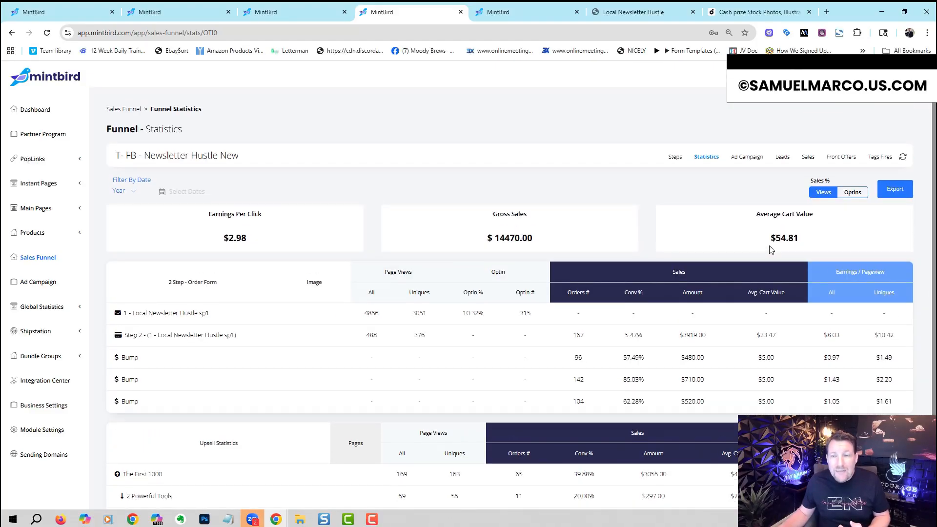
{"action": "left_click", "coordinate": [745, 166]}
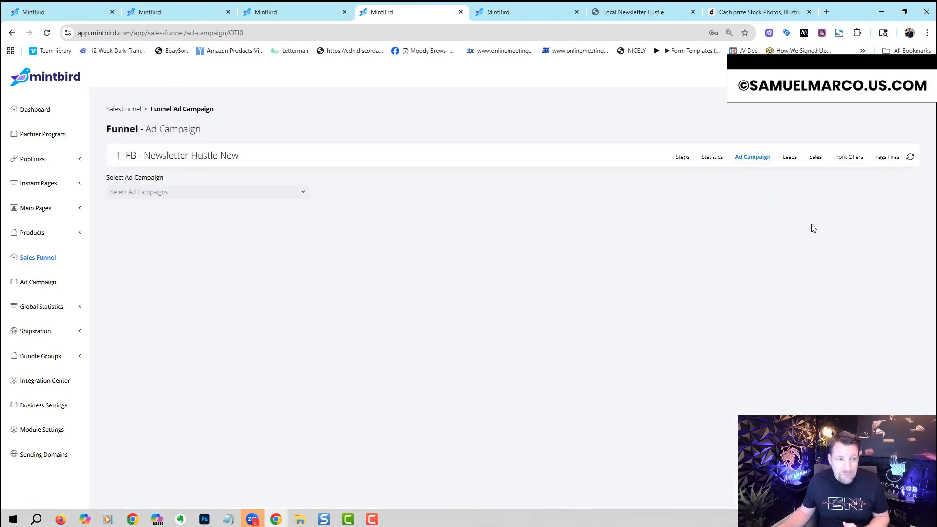
{"action": "left_click", "coordinate": [302, 192]}
{"action": "left_click", "coordinate": [270, 208]}
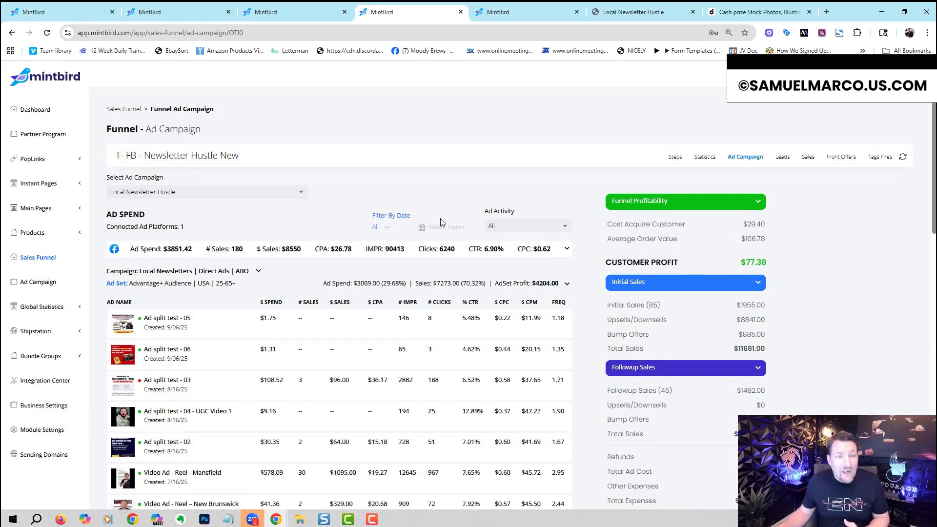
Step: Examine the campaign's direct and retargeting ad results and the funnel sales tables for front offers, upsells and downsells
{"action": "scroll", "coordinate": [934, 155], "scroll_direction": "down", "scroll_amount": 1}
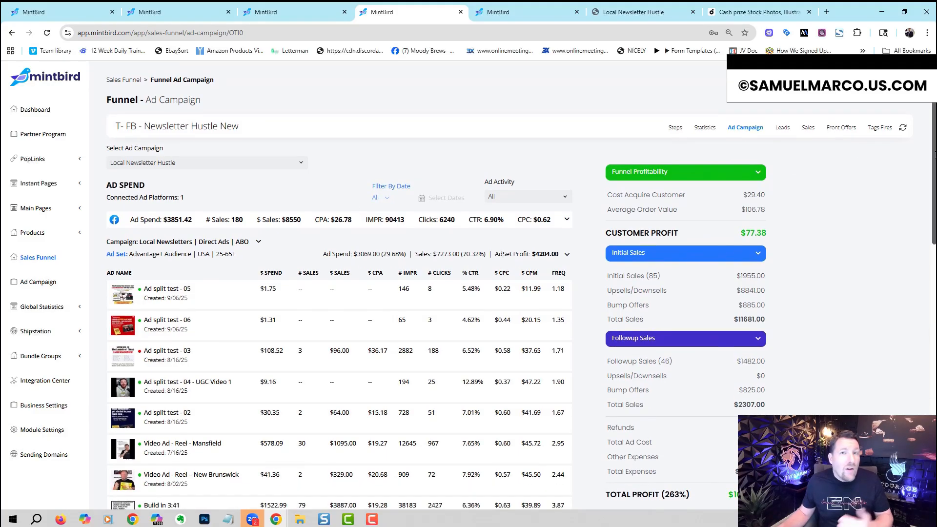
{"action": "left_click_drag", "start_coordinate": [931, 165], "coordinate": [933, 204]}
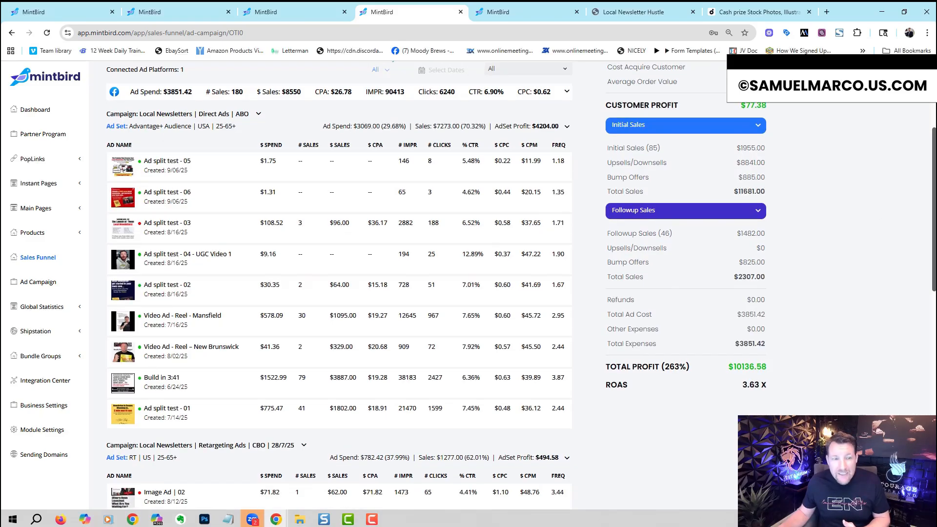
{"action": "scroll", "coordinate": [927, 213], "scroll_direction": "down", "scroll_amount": 2}
{"action": "scroll", "coordinate": [927, 215], "scroll_direction": "down", "scroll_amount": 4}
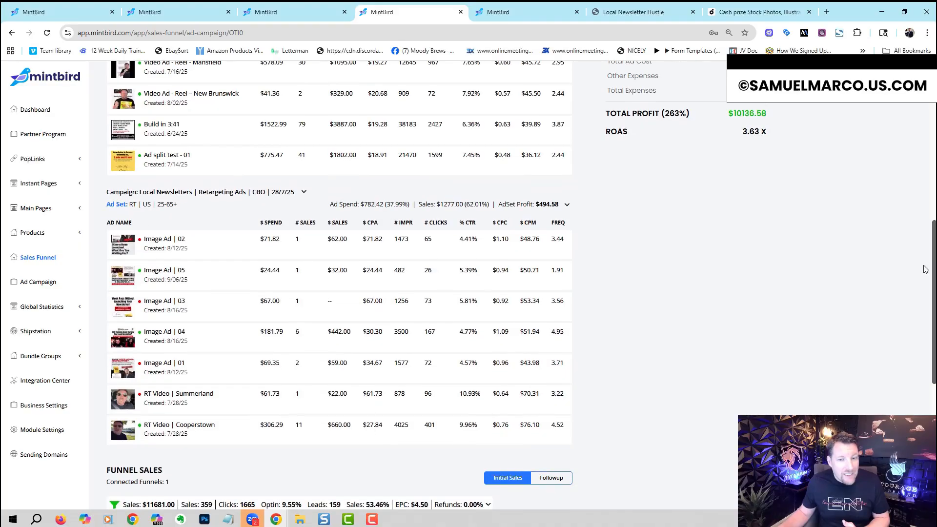
{"action": "scroll", "coordinate": [926, 269], "scroll_direction": "down", "scroll_amount": 7}
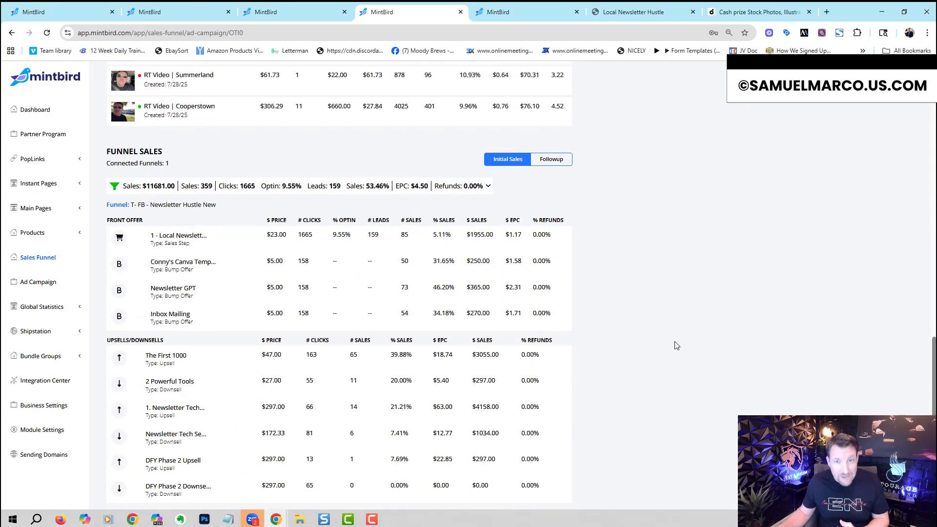
{"action": "scroll", "coordinate": [923, 389], "scroll_direction": "up", "scroll_amount": 1}
{"action": "scroll", "coordinate": [922, 389], "scroll_direction": "up", "scroll_amount": 15}
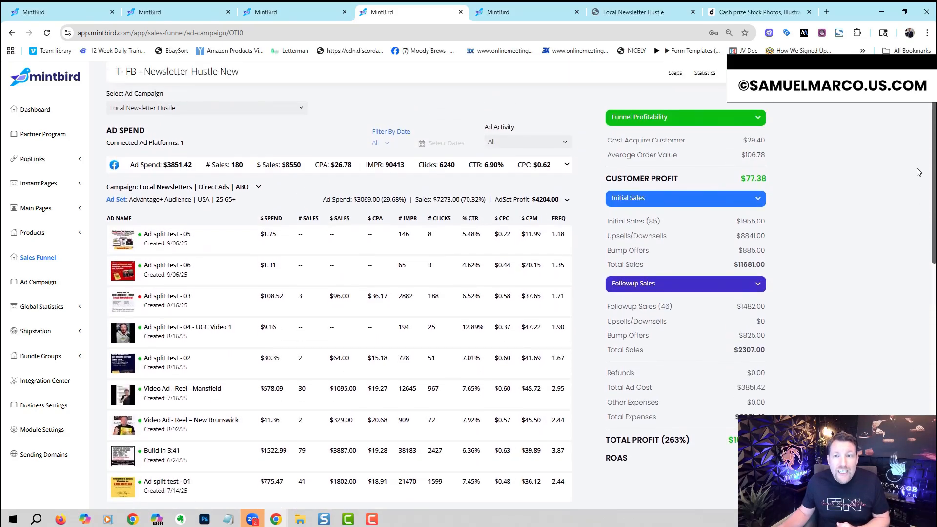
Step: Examine the campaign's profitability summary, covering customer acquisition cost, average order value, customer profit, total profit and ROAS
{"action": "left_click_drag", "start_coordinate": [740, 141], "coordinate": [765, 139]}
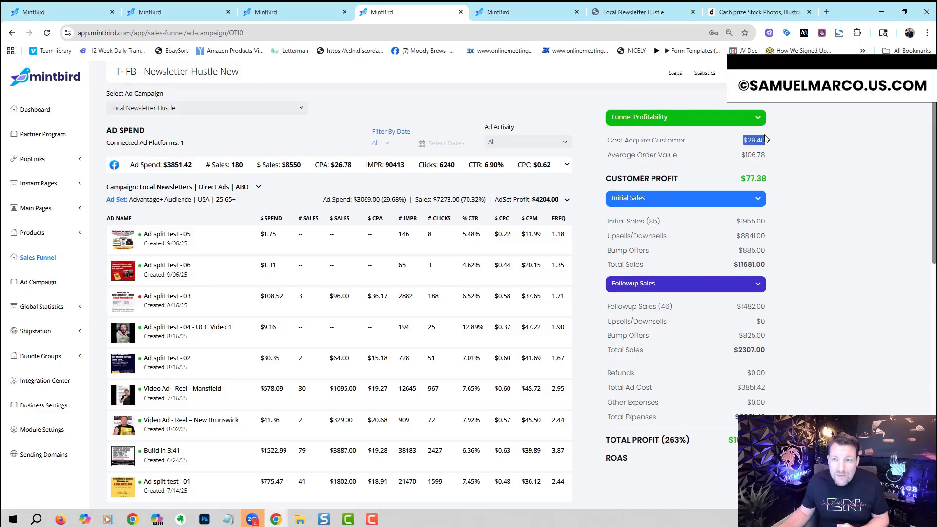
{"action": "left_click", "coordinate": [815, 146]}
{"action": "left_click_drag", "start_coordinate": [741, 156], "coordinate": [771, 156]}
{"action": "left_click", "coordinate": [800, 155]}
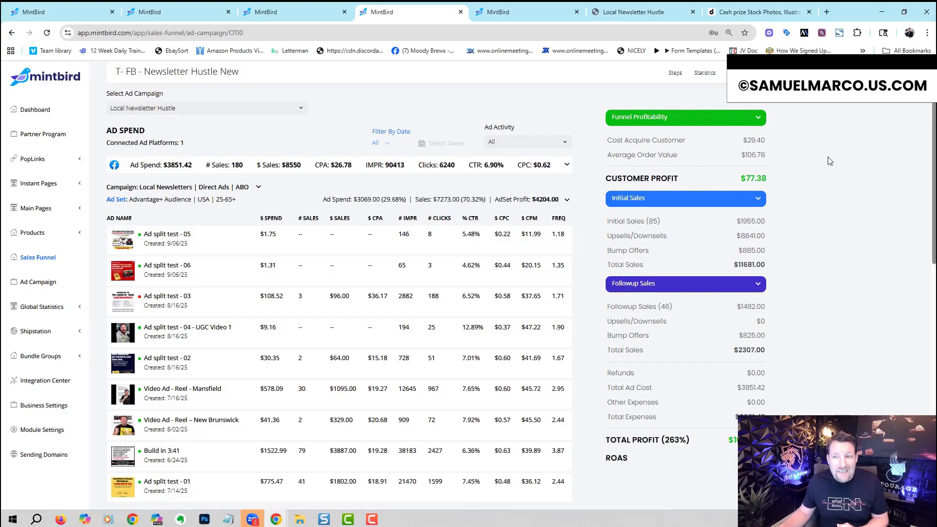
{"action": "left_click_drag", "start_coordinate": [740, 179], "coordinate": [808, 174]}
{"action": "left_click", "coordinate": [809, 173]}
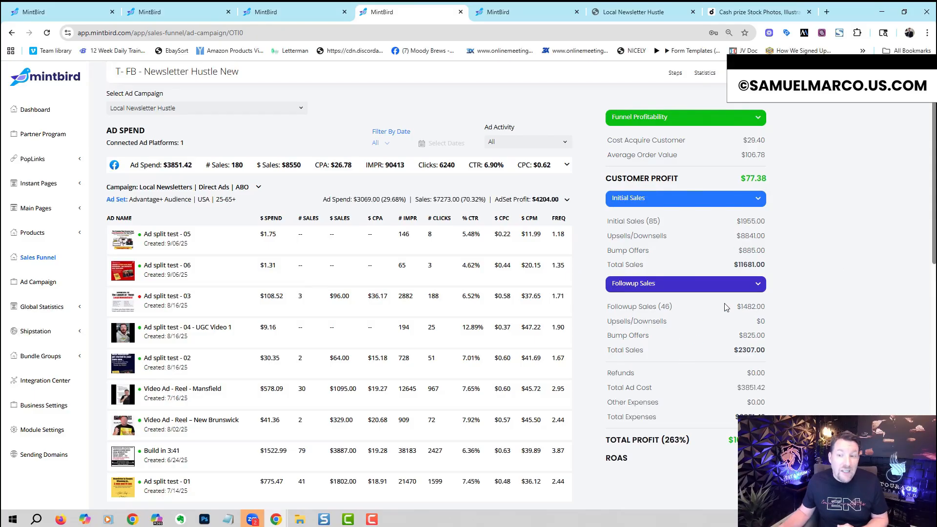
{"action": "scroll", "coordinate": [933, 230], "scroll_direction": "down", "scroll_amount": 2}
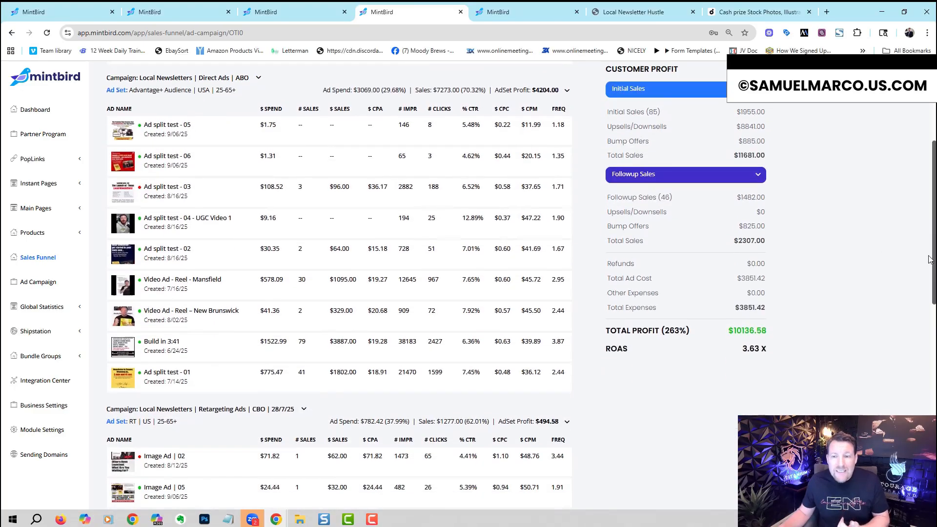
{"action": "left_click_drag", "start_coordinate": [729, 332], "coordinate": [771, 330]}
{"action": "left_click", "coordinate": [740, 356]}
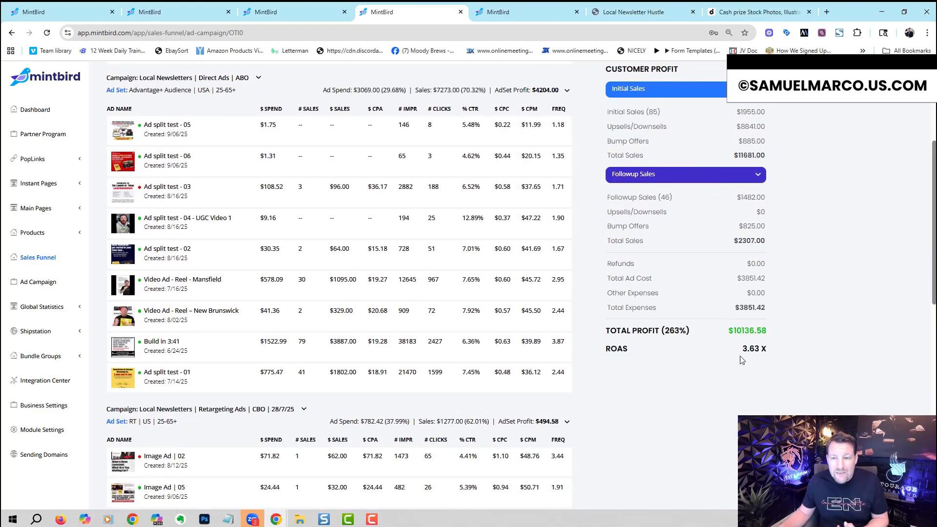
{"action": "left_click_drag", "start_coordinate": [738, 357], "coordinate": [775, 352]}
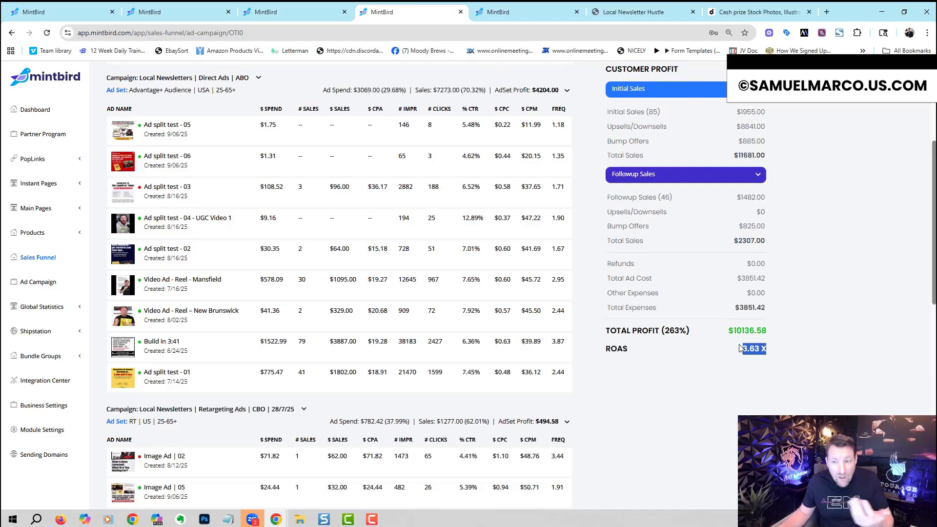
{"action": "left_click", "coordinate": [812, 344]}
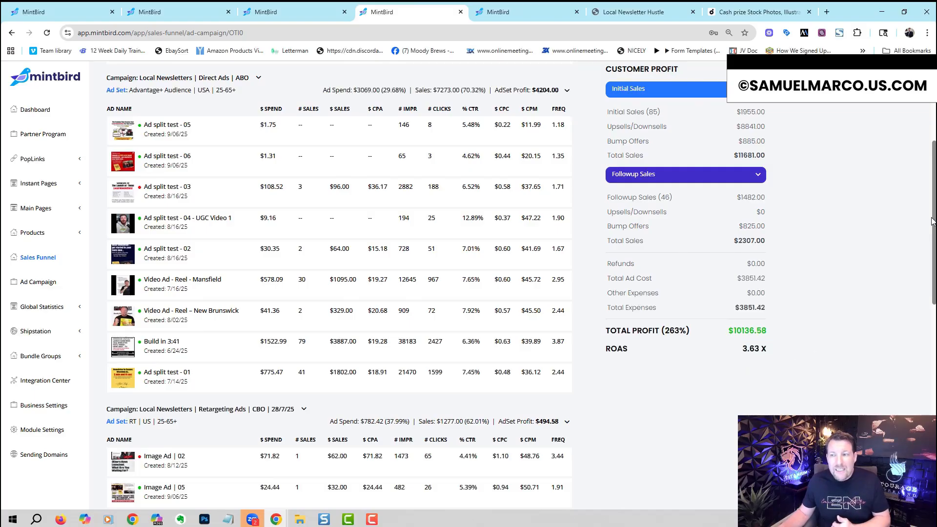
{"action": "left_click", "coordinate": [932, 136]}
{"action": "scroll", "coordinate": [929, 146], "scroll_direction": "down", "scroll_amount": 2}
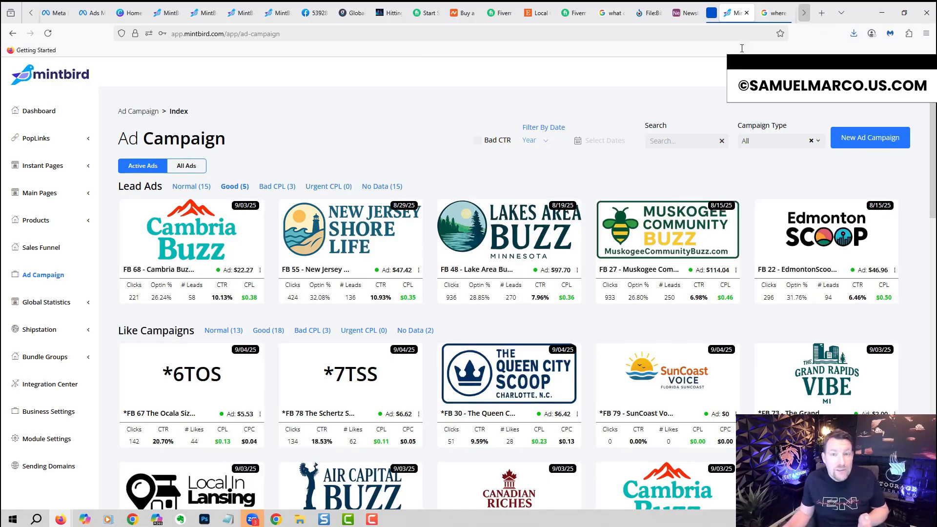
Step: Check the campaign type options in the overview of all ad campaigns and show the Lead Ads rated Normal
{"action": "left_click", "coordinate": [768, 140]}
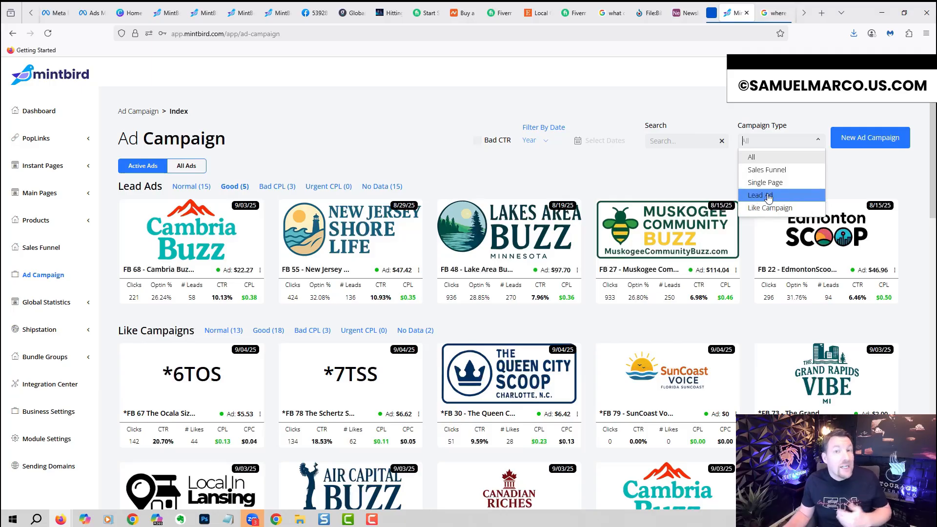
{"action": "left_click", "coordinate": [497, 165]}
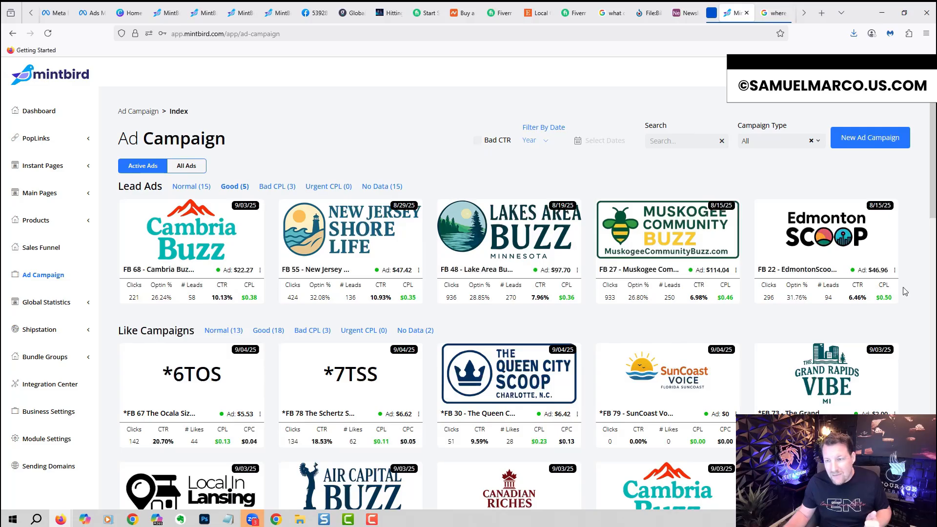
{"action": "scroll", "coordinate": [536, 215], "scroll_direction": "down", "scroll_amount": 1}
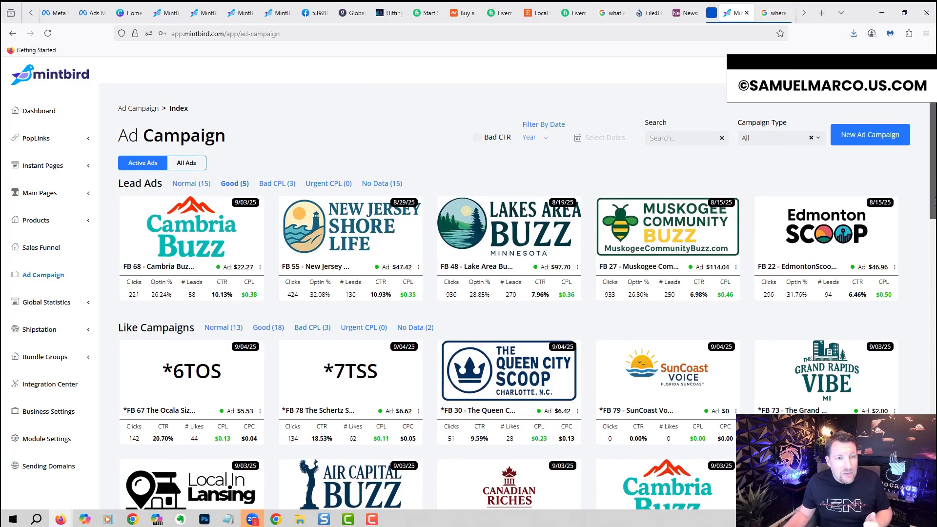
{"action": "left_click", "coordinate": [199, 185]}
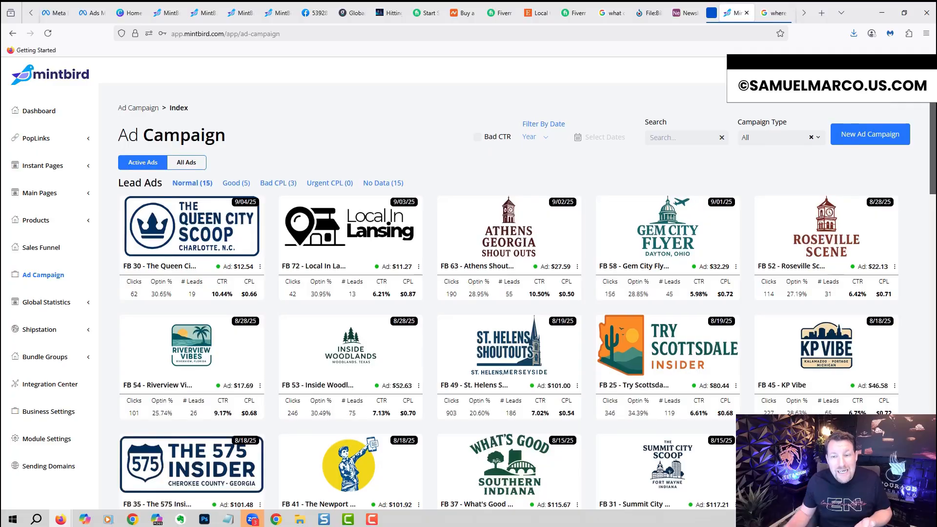
{"action": "scroll", "coordinate": [924, 105], "scroll_direction": "down", "scroll_amount": 12}
{"action": "scroll", "coordinate": [527, 283], "scroll_direction": "up", "scroll_amount": 12}
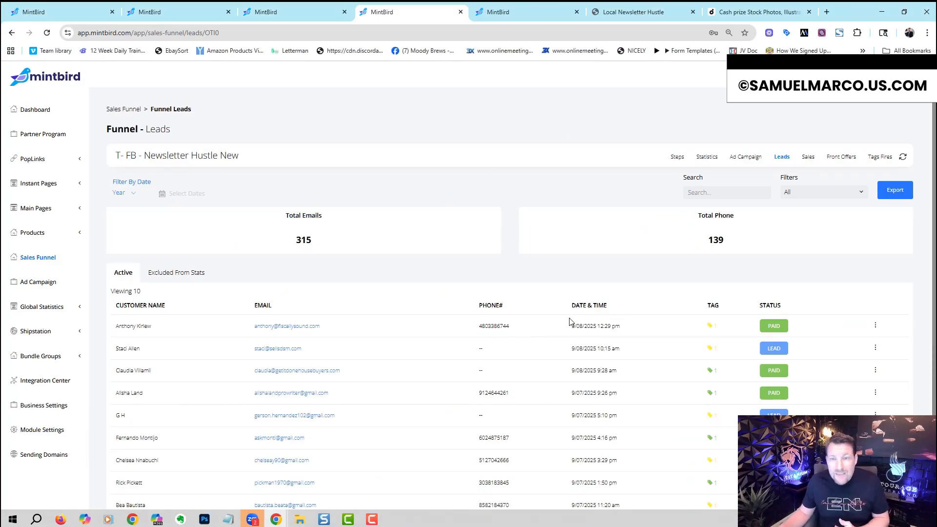
Step: Open the funnel's sales list and view the actions available for the first sale
{"action": "left_click", "coordinate": [809, 157]}
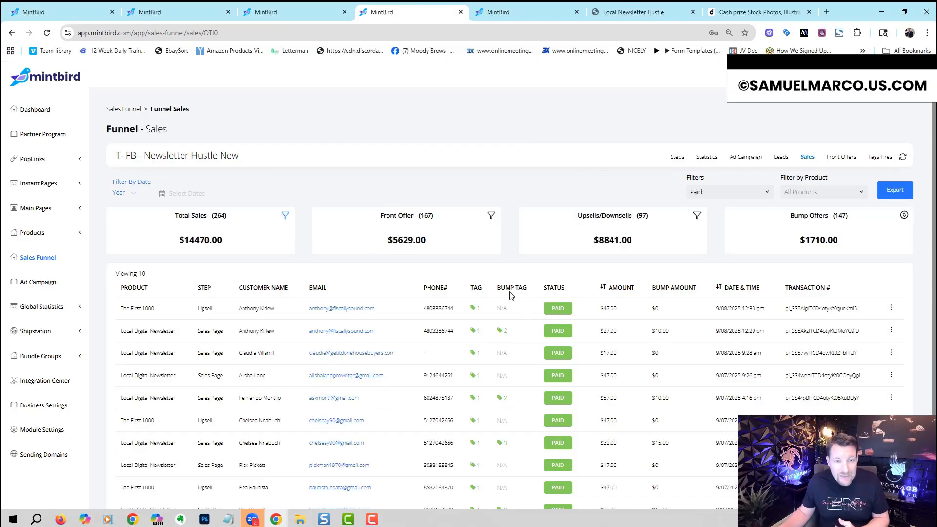
{"action": "left_click", "coordinate": [890, 308]}
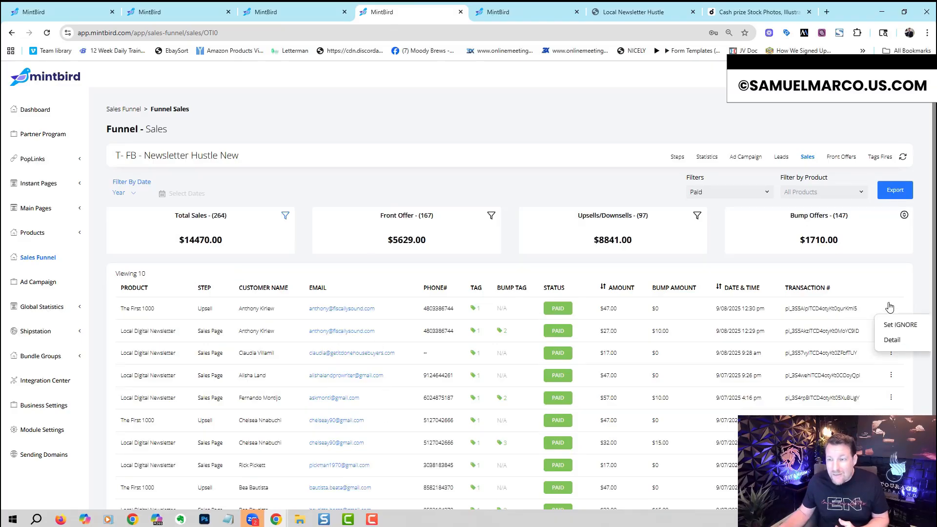
{"action": "left_click", "coordinate": [894, 303]}
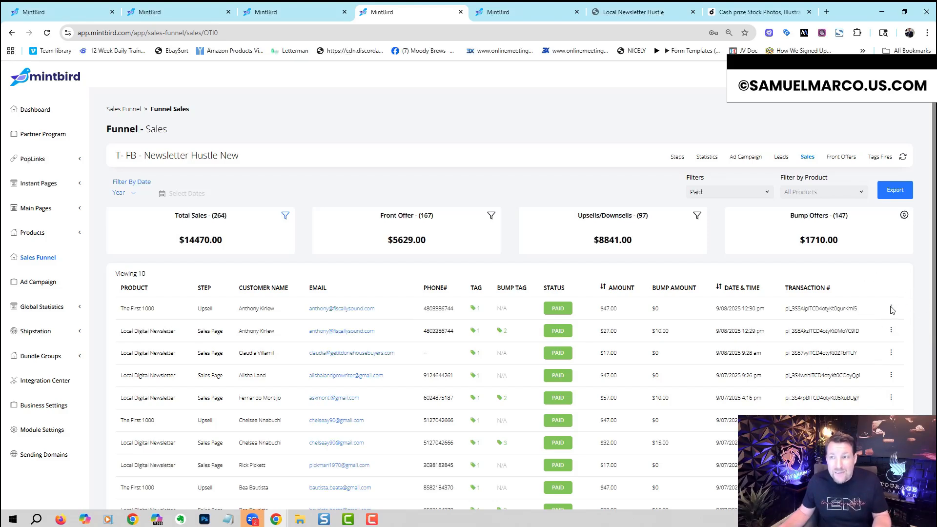
Step: Open the funnel's front offers and review the sales pages selectable for a front offer named "new offer", without adding it
{"action": "left_click", "coordinate": [836, 159]}
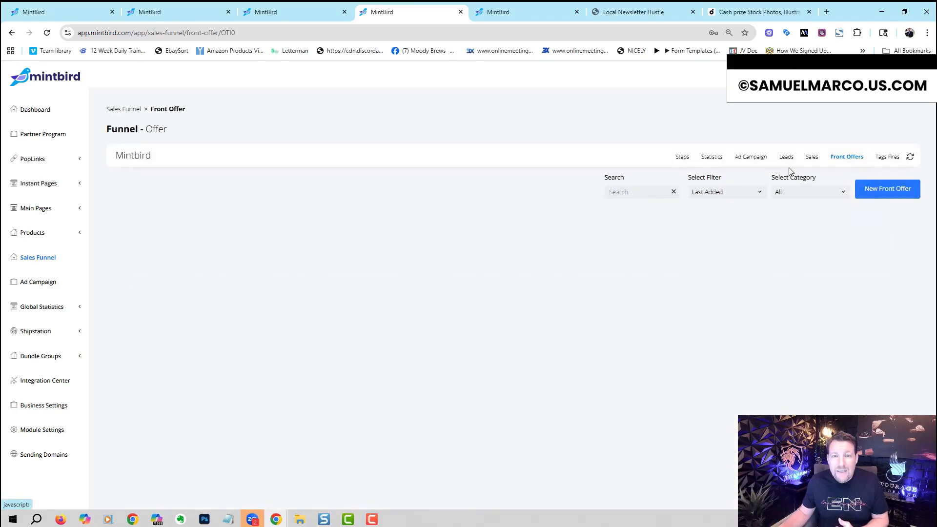
{"action": "left_click", "coordinate": [876, 194]}
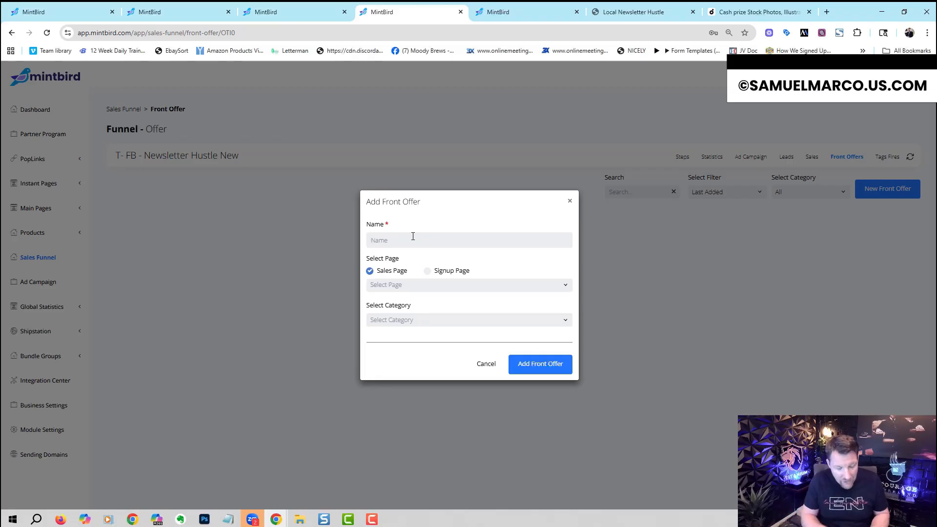
{"action": "left_click", "coordinate": [417, 285]}
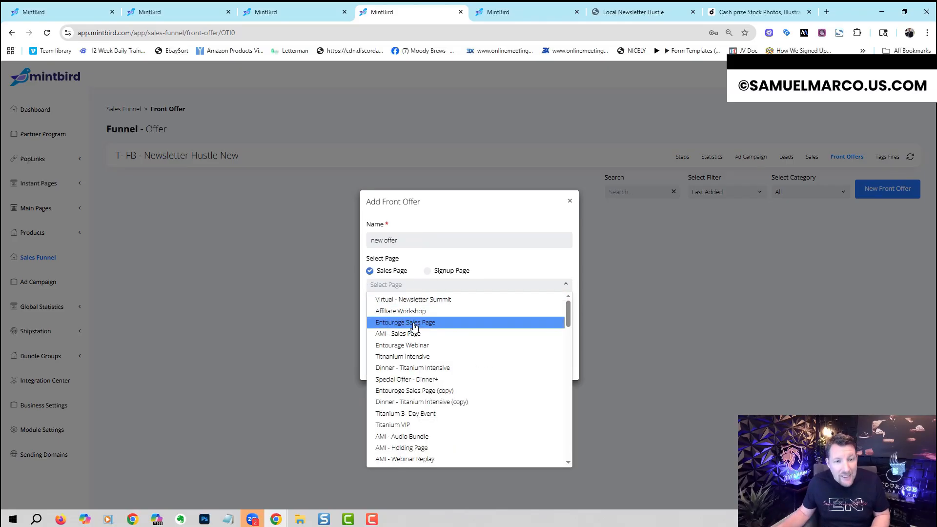
{"action": "left_click", "coordinate": [420, 284]}
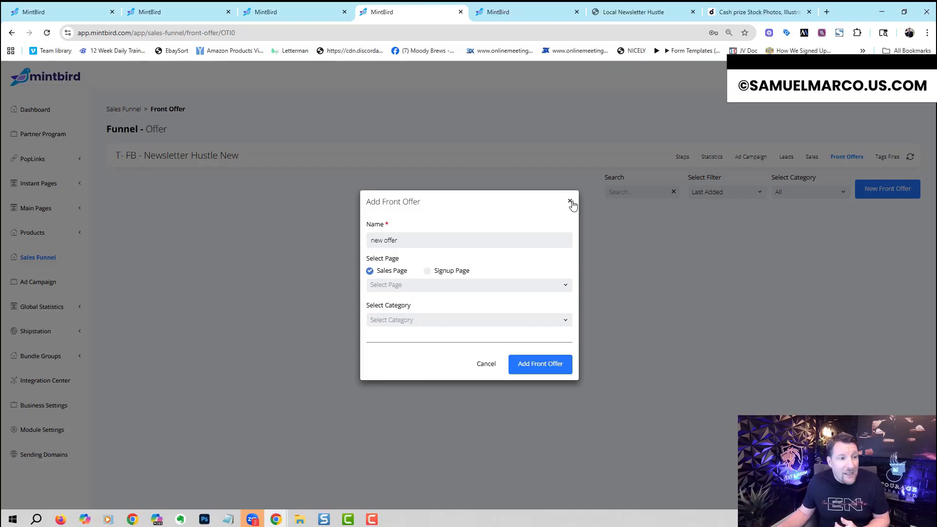
{"action": "left_click", "coordinate": [570, 202]}
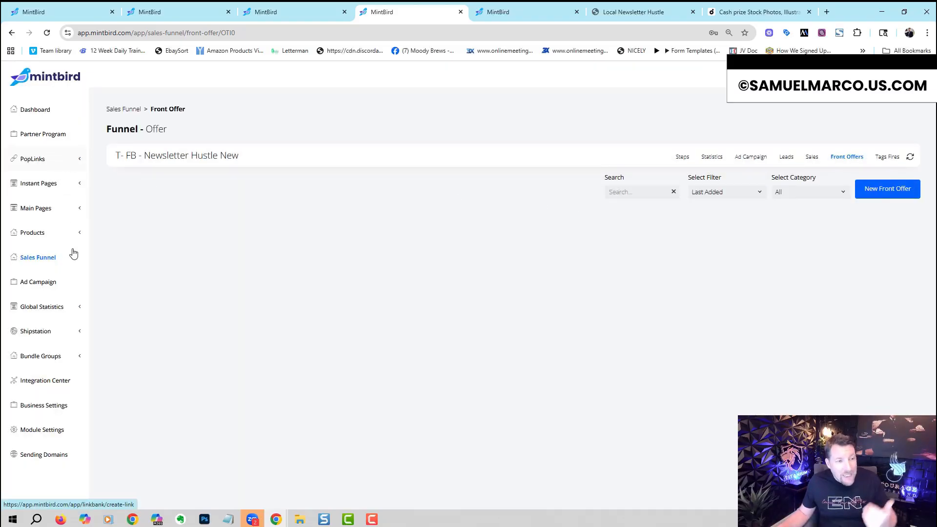
Step: Open the global sales statistics and review the product filter options and the first order's details
{"action": "left_click", "coordinate": [77, 307]}
{"action": "left_click", "coordinate": [38, 326]}
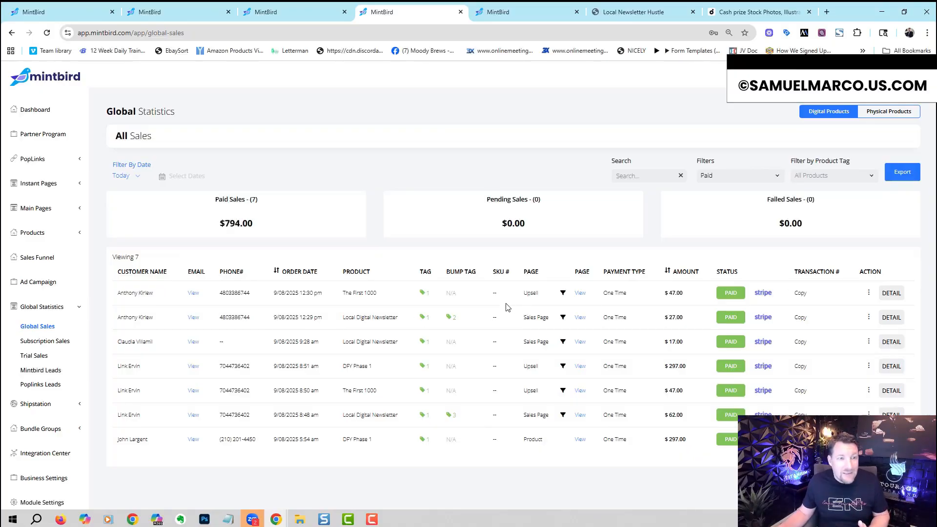
{"action": "left_click", "coordinate": [818, 178]}
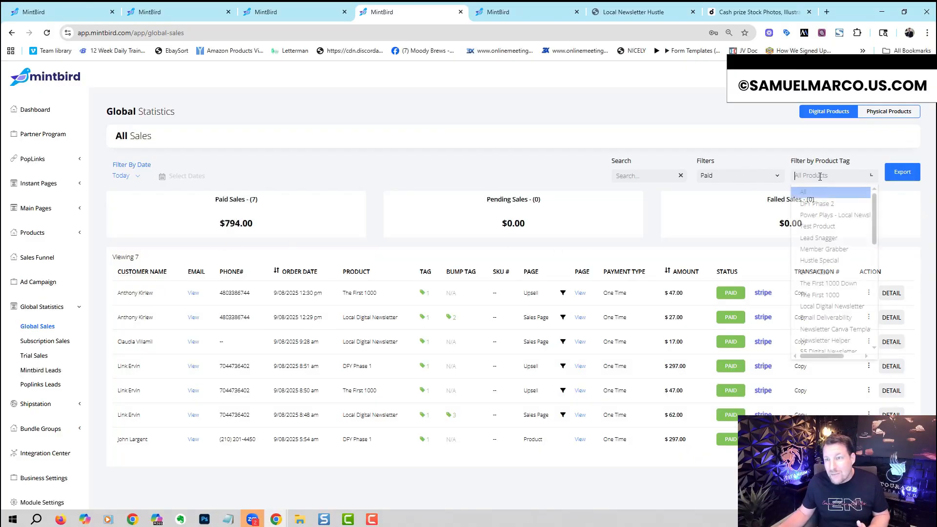
{"action": "left_click", "coordinate": [340, 197]}
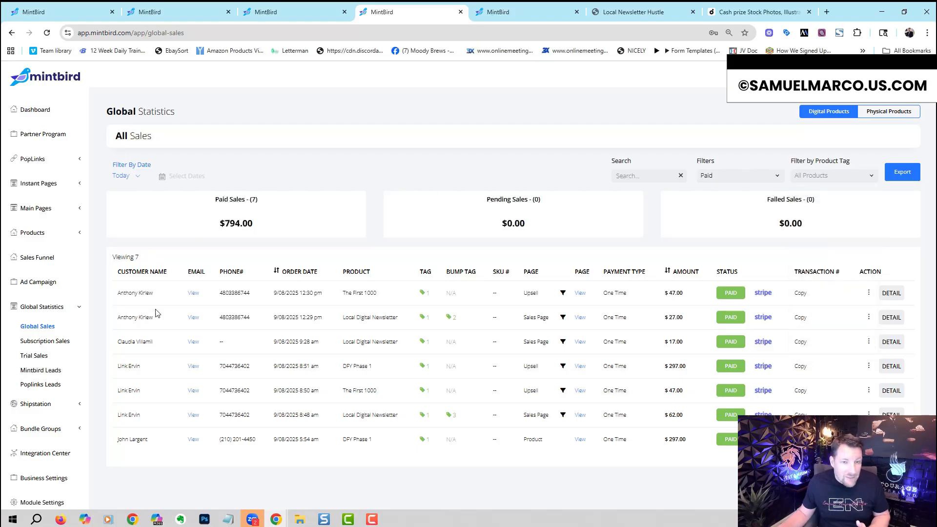
{"action": "left_click", "coordinate": [890, 293]}
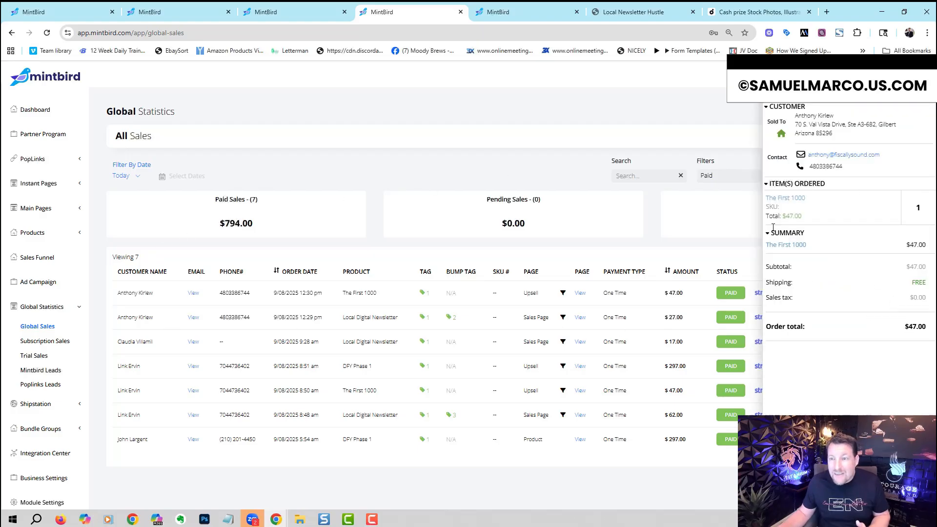
{"action": "left_click", "coordinate": [725, 122]}
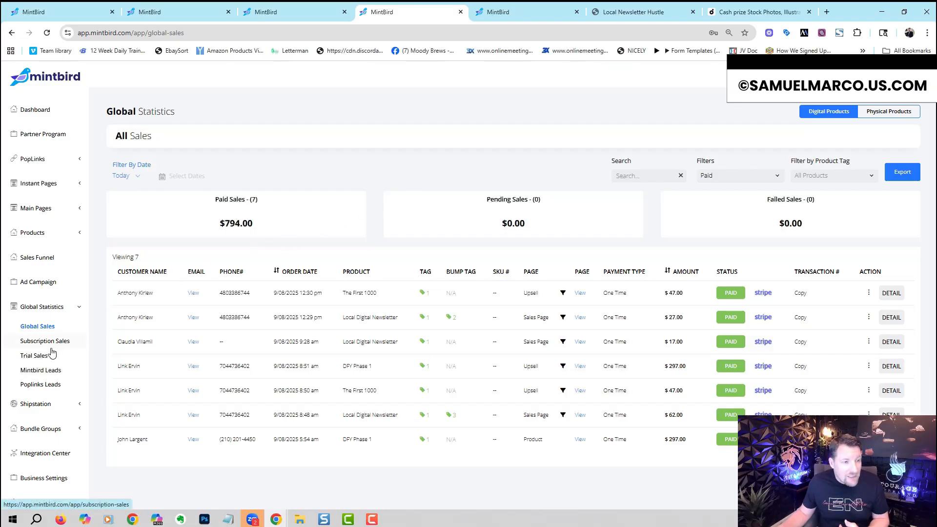
{"action": "left_click", "coordinate": [69, 307]}
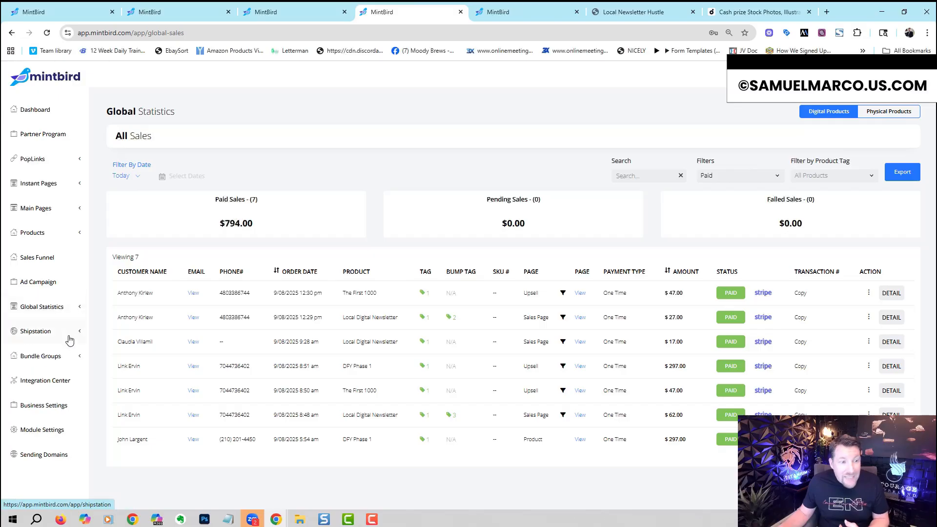
Step: Open the bump offers library and the settings of the "The AI Local Newsletter Cheat!" bump offer
{"action": "left_click", "coordinate": [74, 359]}
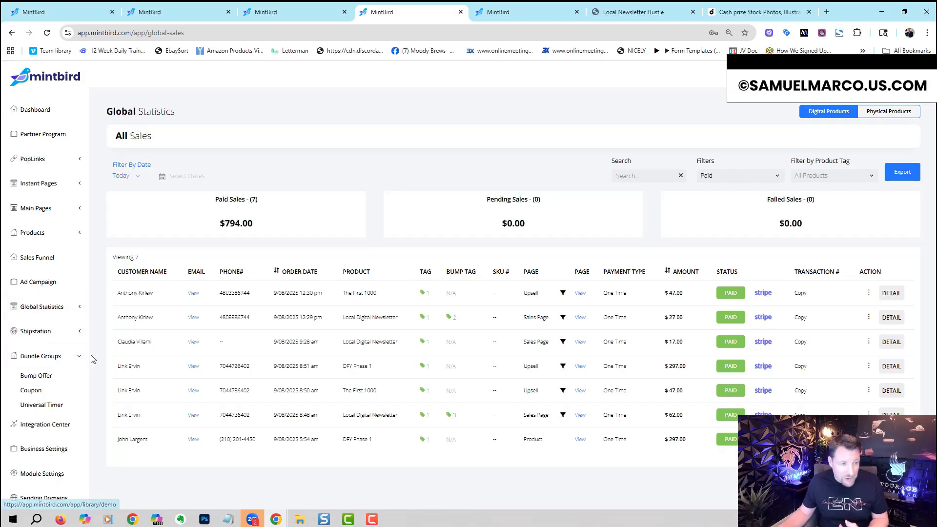
{"action": "left_click", "coordinate": [47, 381]}
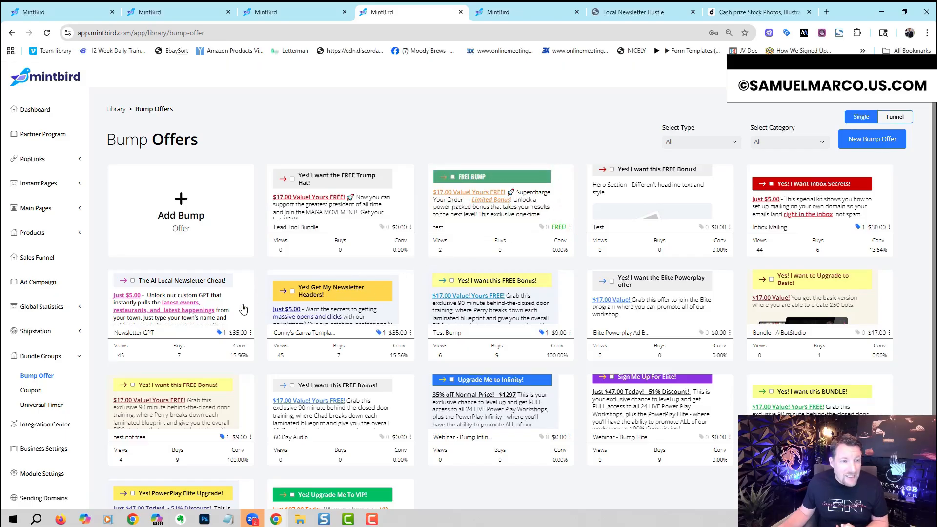
{"action": "left_click", "coordinate": [220, 313]}
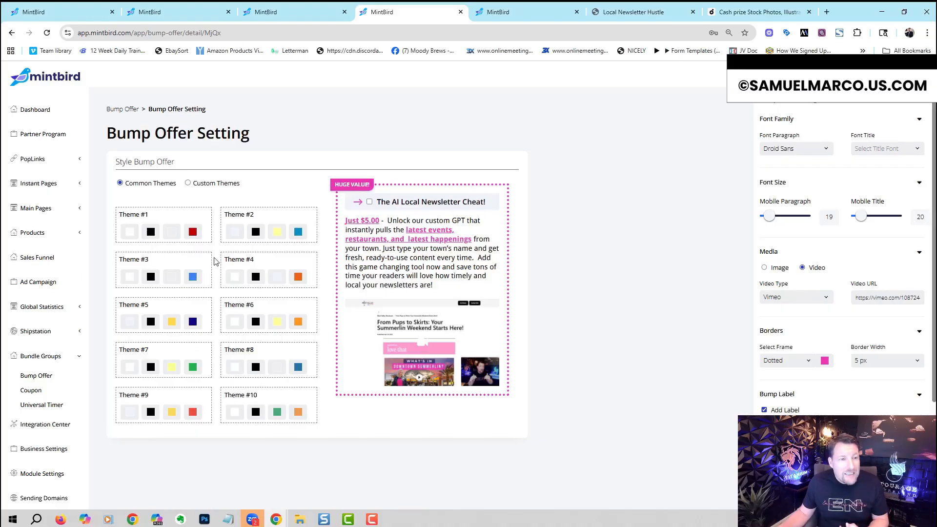
Step: Preview common themes #2 through #6 on the bump offer and check the custom themes option
{"action": "left_click", "coordinate": [252, 232]}
{"action": "left_click", "coordinate": [182, 273]}
{"action": "left_click", "coordinate": [241, 284]}
{"action": "left_click", "coordinate": [171, 323]}
{"action": "left_click", "coordinate": [276, 327]}
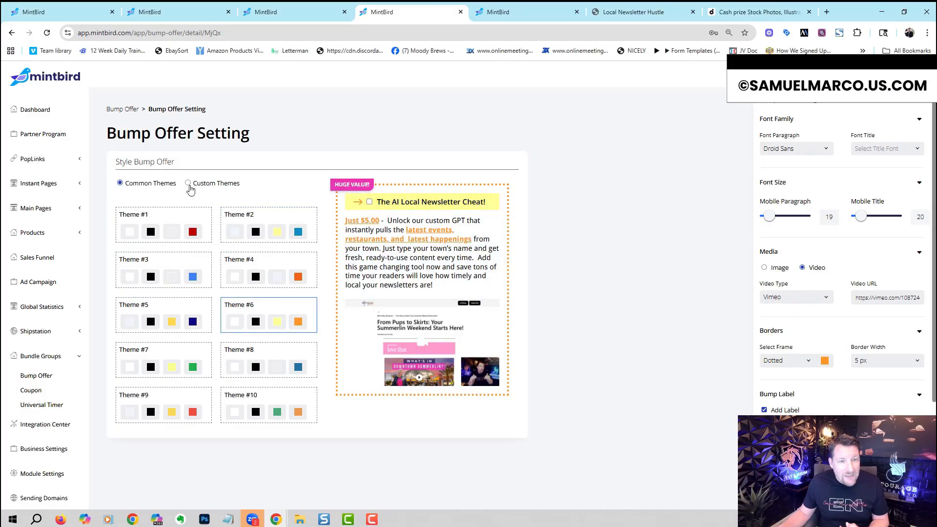
{"action": "left_click", "coordinate": [188, 184]}
{"action": "left_click", "coordinate": [120, 184]}
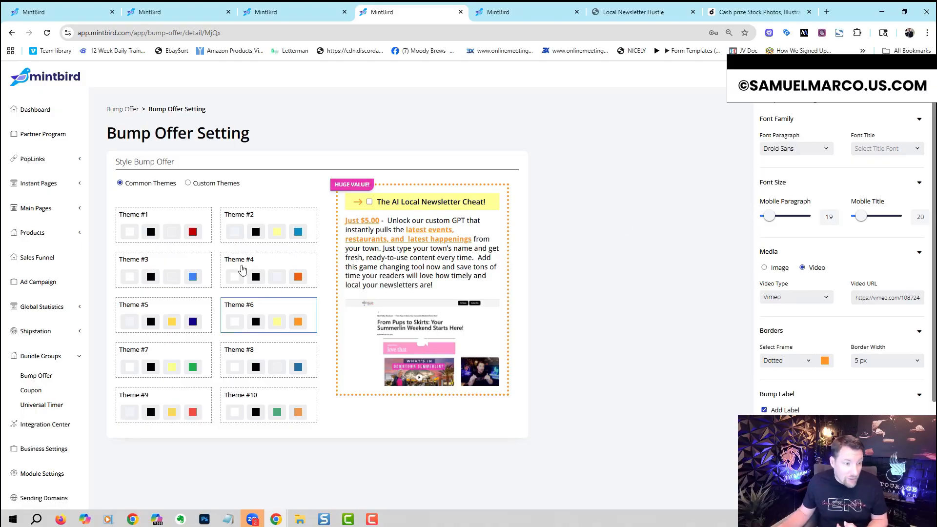
Step: Review the coupon codes, the universal timers and the account menu's options without changing anything
{"action": "left_click", "coordinate": [34, 389]}
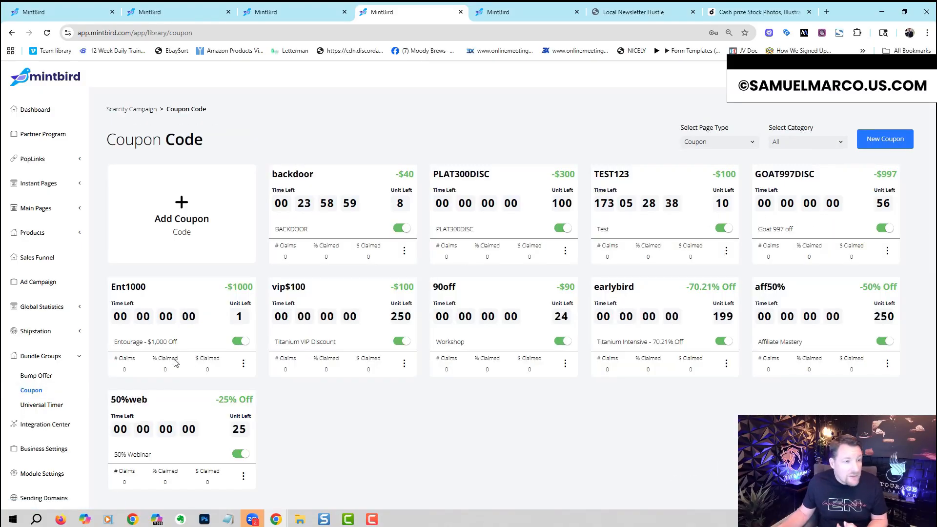
{"action": "left_click", "coordinate": [44, 405]}
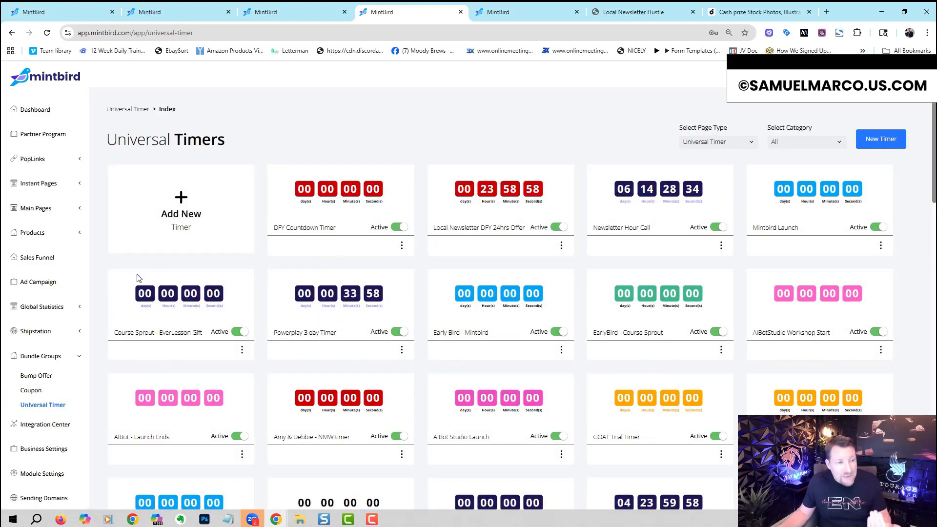
{"action": "left_click", "coordinate": [78, 357]}
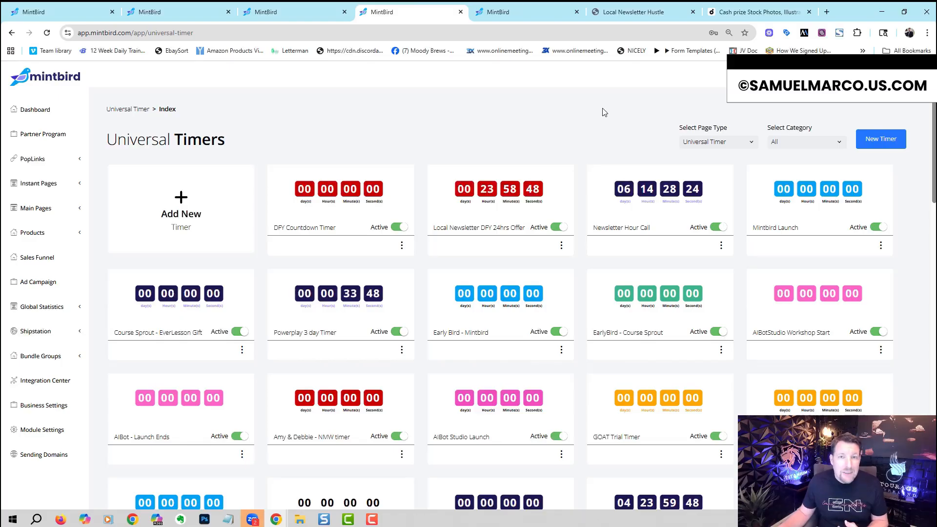
{"action": "left_click", "coordinate": [855, 77]}
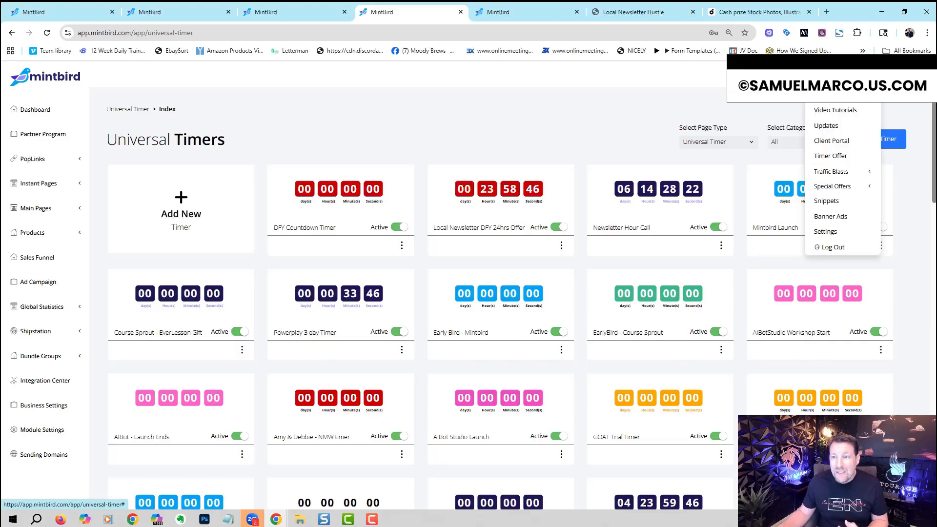
{"action": "left_click", "coordinate": [574, 110]}
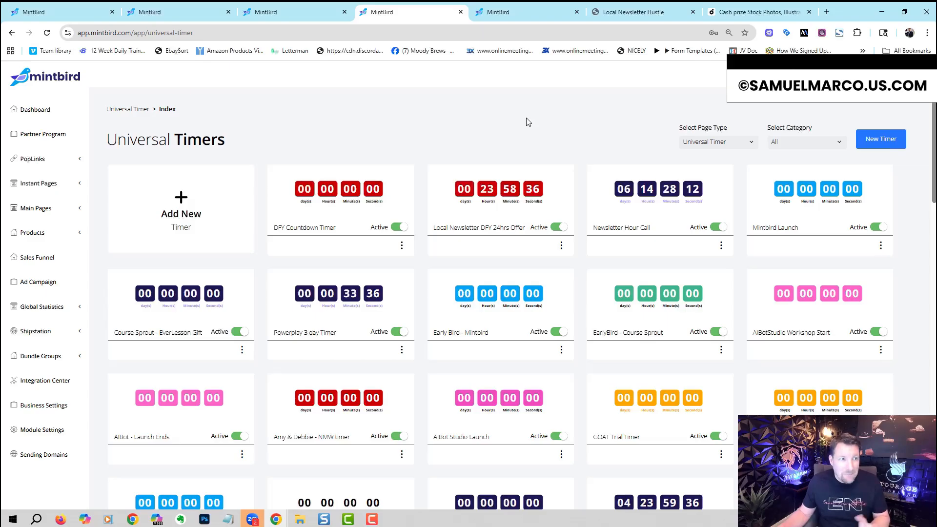
Step: Open the PowerPlay Offers partner program and review the sales pages included for the Entourage level
{"action": "left_click", "coordinate": [22, 136]}
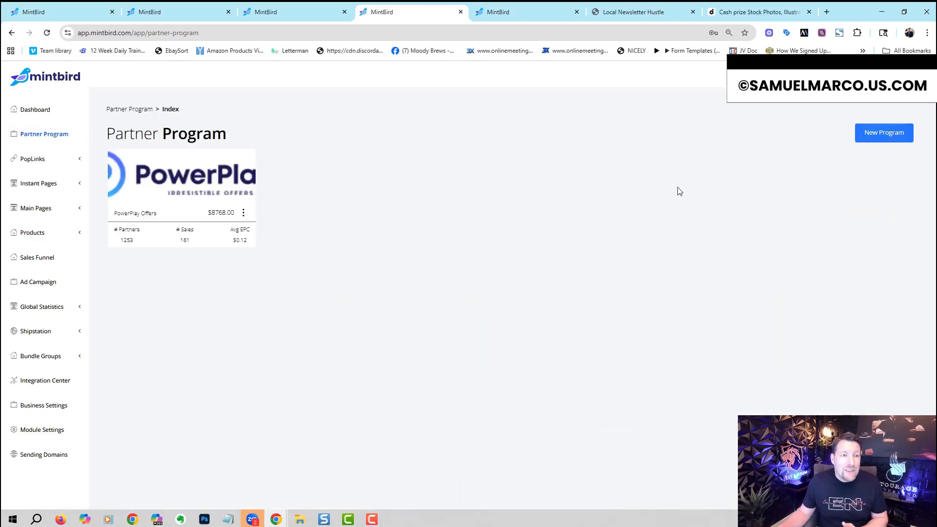
{"action": "left_click", "coordinate": [242, 180]}
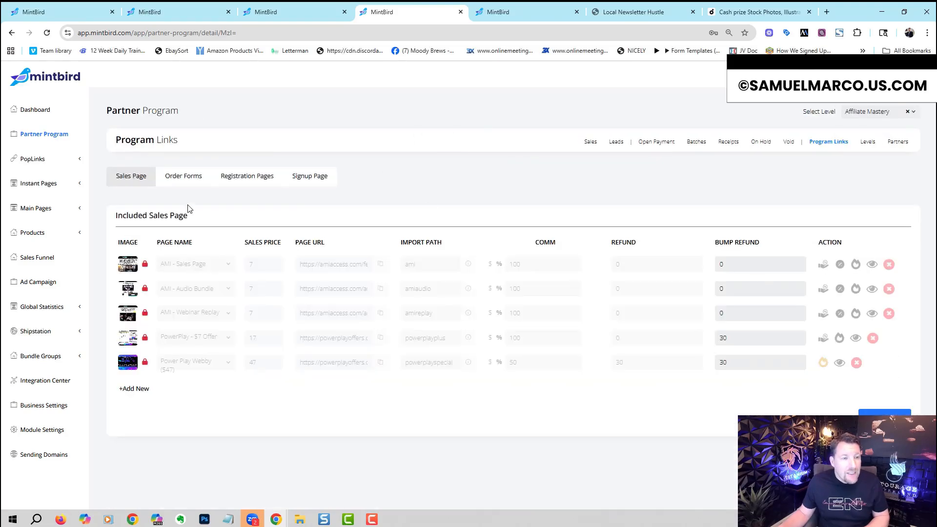
{"action": "left_click", "coordinate": [854, 114]}
{"action": "left_click", "coordinate": [869, 150]}
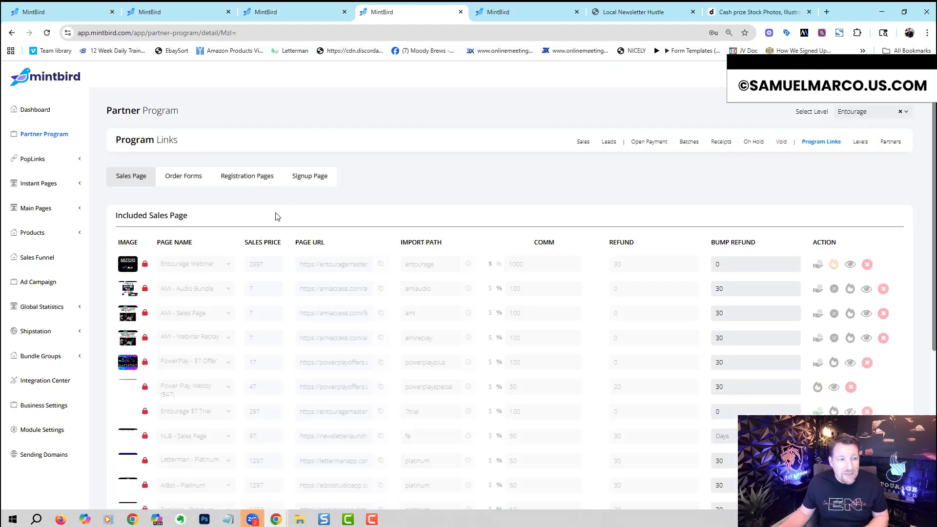
{"action": "scroll", "coordinate": [929, 268], "scroll_direction": "down", "scroll_amount": 3}
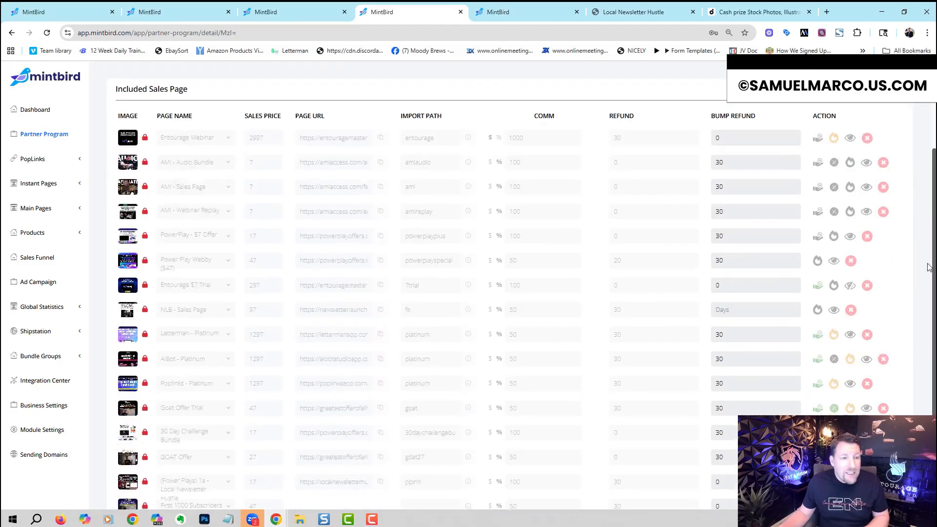
{"action": "scroll", "coordinate": [929, 267], "scroll_direction": "down", "scroll_amount": 3}
{"action": "scroll", "coordinate": [907, 188], "scroll_direction": "up", "scroll_amount": 4}
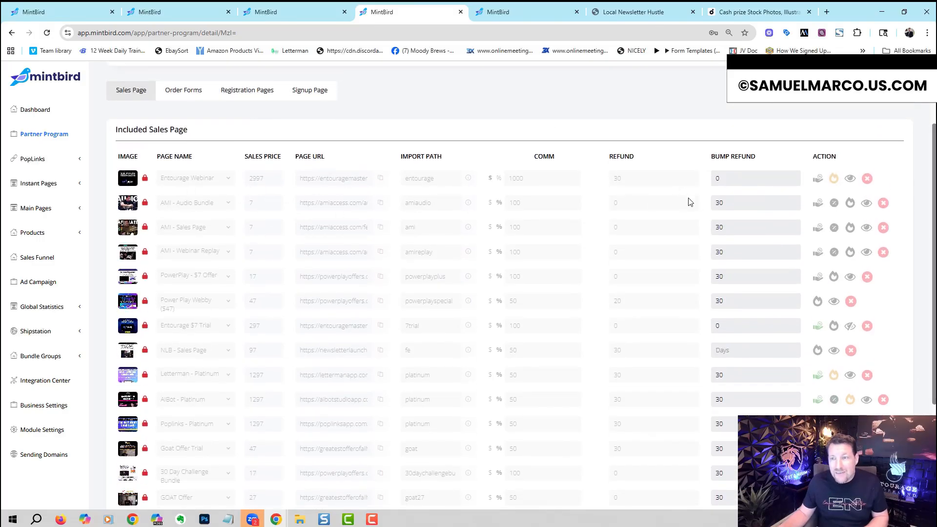
Step: Unlock the Entourage Webinar sales page, review its commission and per-plan commission settings without changes, and lock it again
{"action": "left_click", "coordinate": [145, 181]}
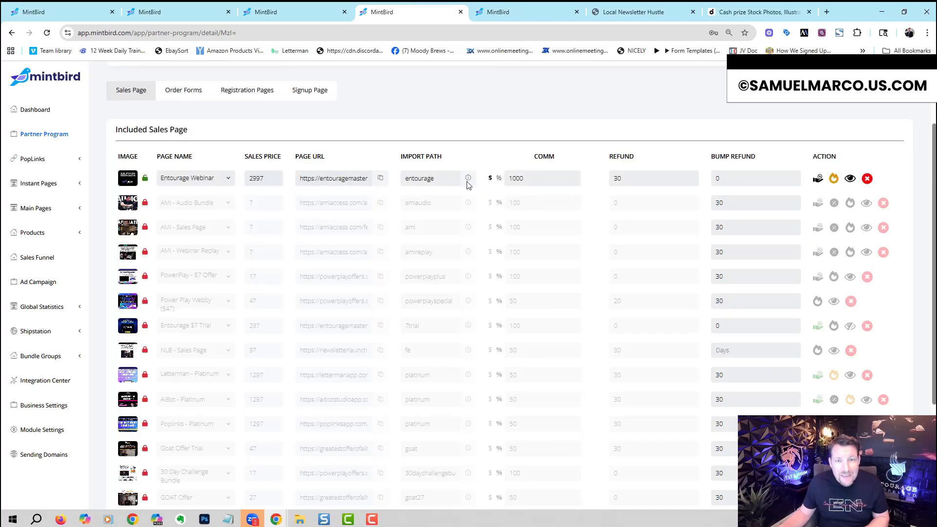
{"action": "left_click_drag", "start_coordinate": [536, 178], "coordinate": [506, 181]}
{"action": "left_click", "coordinate": [503, 171]}
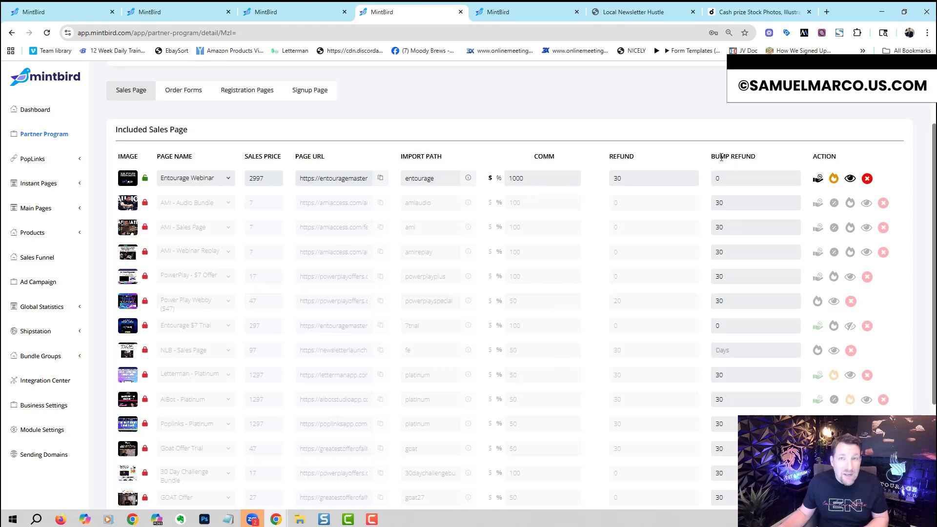
{"action": "left_click", "coordinate": [817, 180]}
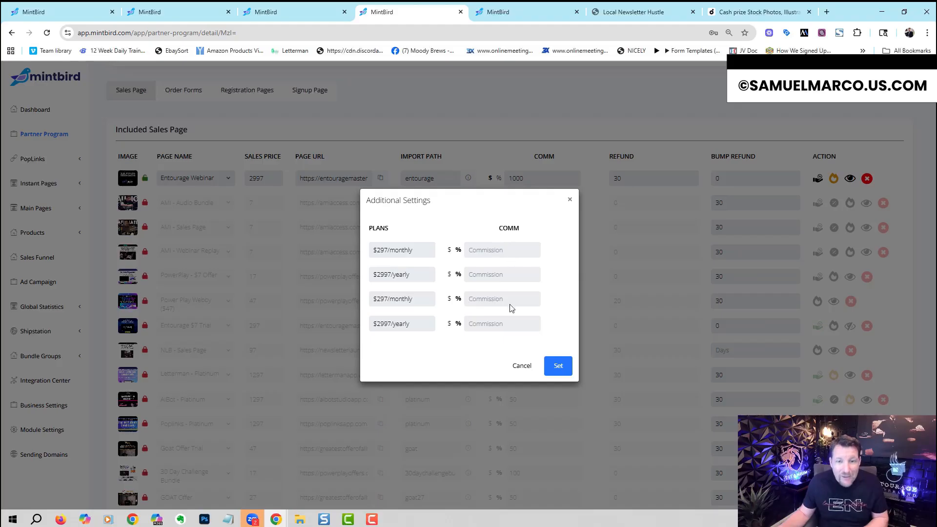
{"action": "left_click", "coordinate": [520, 365]}
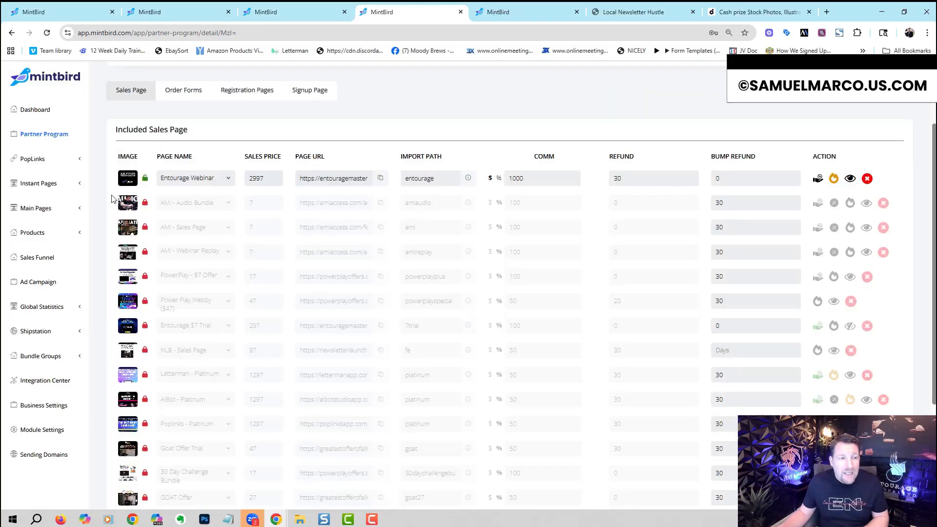
{"action": "left_click", "coordinate": [145, 179]}
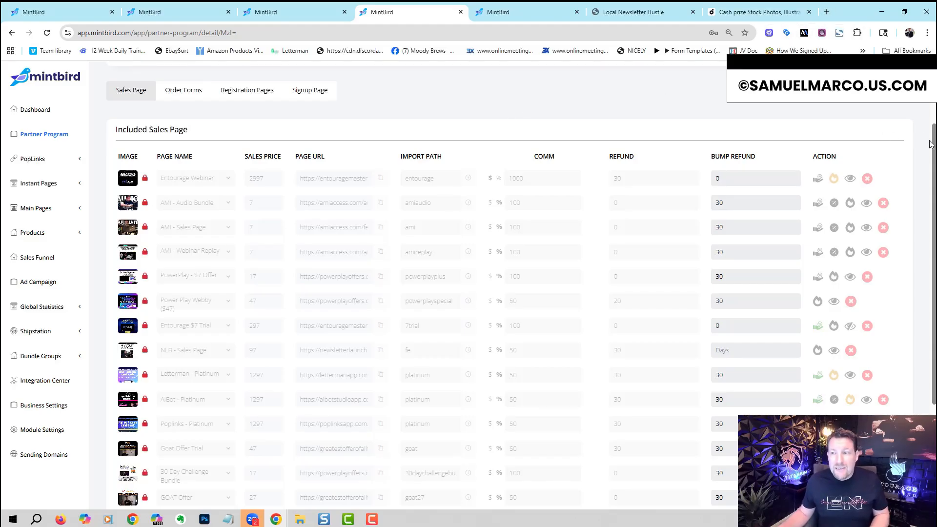
Step: Open the PowerPlay Offers partner login and sign in with the partner's e-mail and account password
{"action": "scroll", "coordinate": [932, 144], "scroll_direction": "up", "scroll_amount": 2}
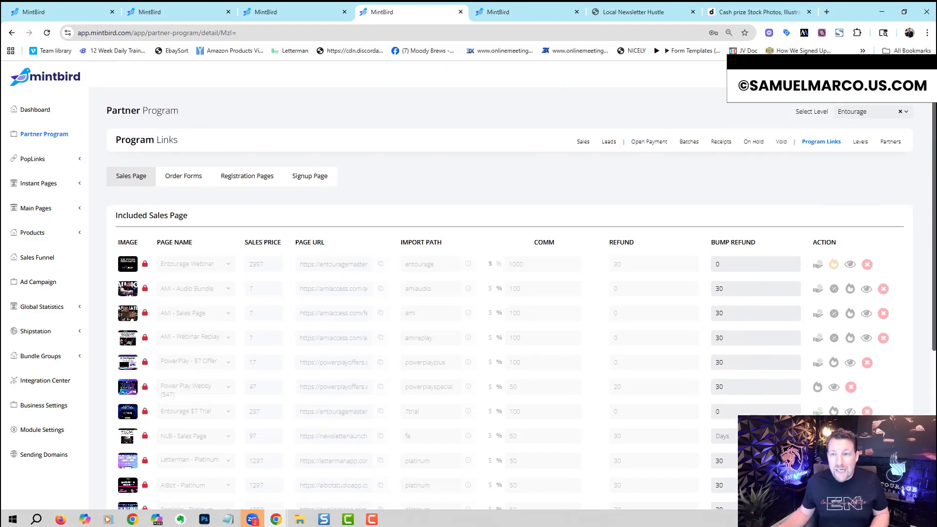
{"action": "left_click", "coordinate": [890, 141]}
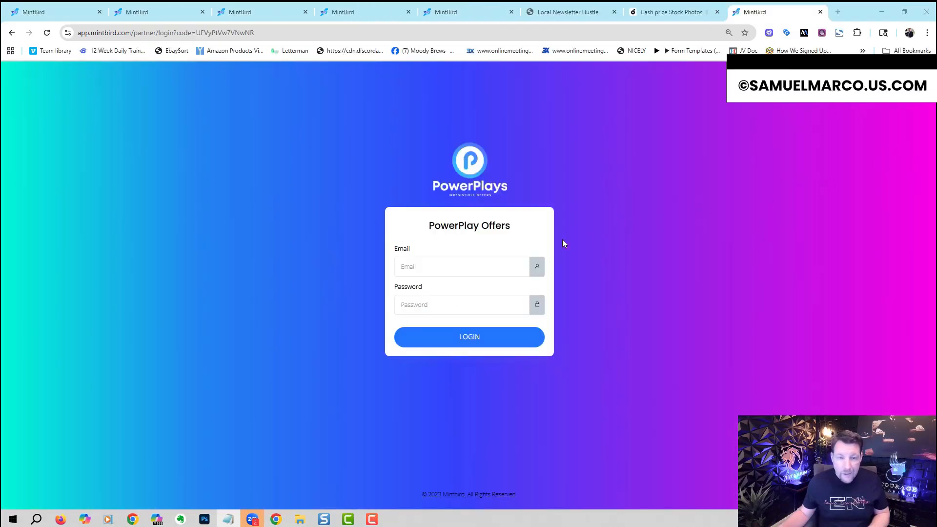
{"action": "left_click", "coordinate": [490, 262]}
{"action": "key", "text": "ctrl+v"}
{"action": "key", "text": "alt+Tab"}
{"action": "left_click", "coordinate": [486, 302]}
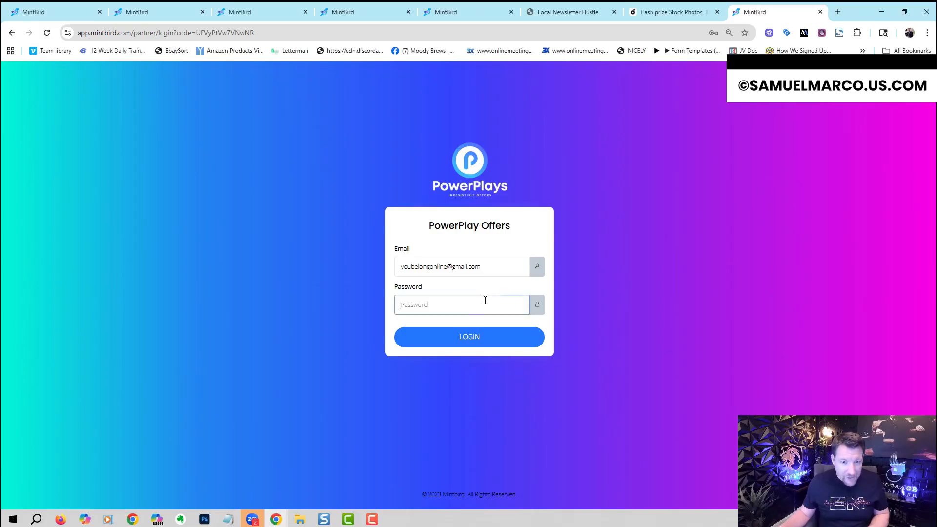
{"action": "key", "text": "ctrl+v"}
{"action": "left_click", "coordinate": [491, 337]}
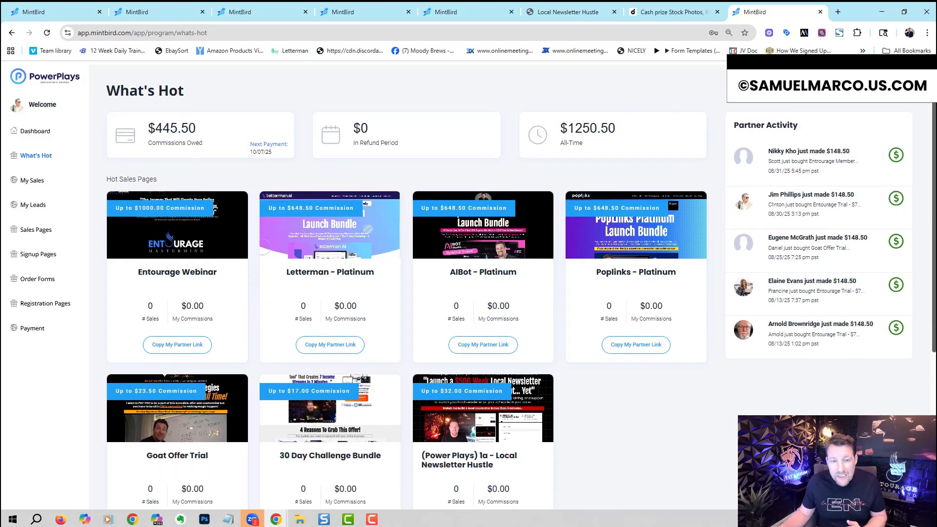
Step: Copy the partner link for "(Power Plays) 1a - Local Newsletter Hustle" and check its sales page in a separate tab
{"action": "scroll", "coordinate": [932, 232], "scroll_direction": "down", "scroll_amount": 3}
{"action": "mouse_move", "coordinate": [934, 313]}
{"action": "left_mouse_down"}
{"action": "mouse_move", "coordinate": [934, 290]}
{"action": "mouse_move", "coordinate": [934, 304]}
{"action": "left_mouse_up"}
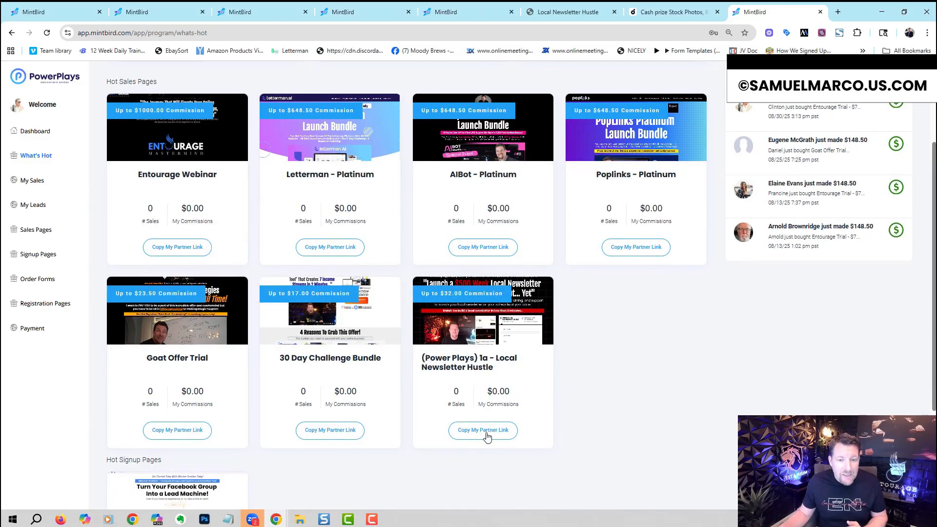
{"action": "left_click", "coordinate": [838, 12]}
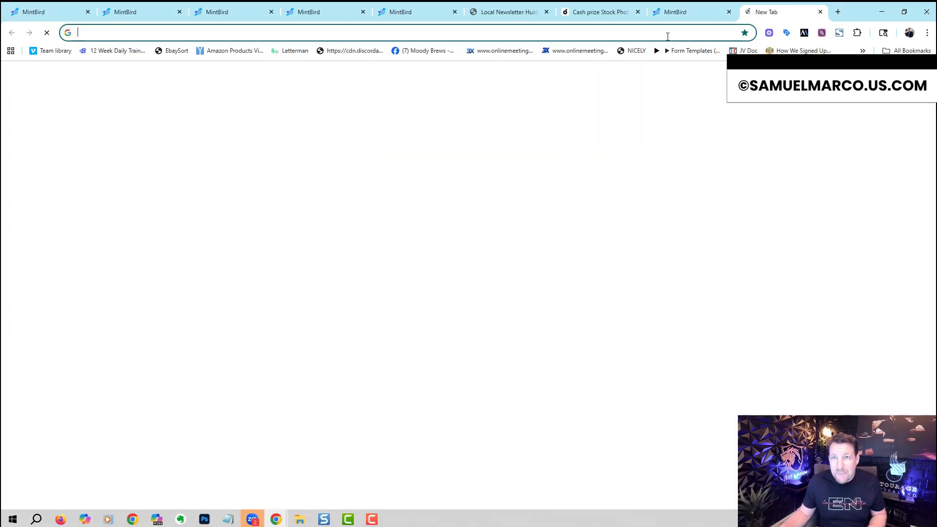
{"action": "type", "text": "tpz3.com/8023?pid=UFVyP:32:22"}
{"action": "key", "text": "Return"}
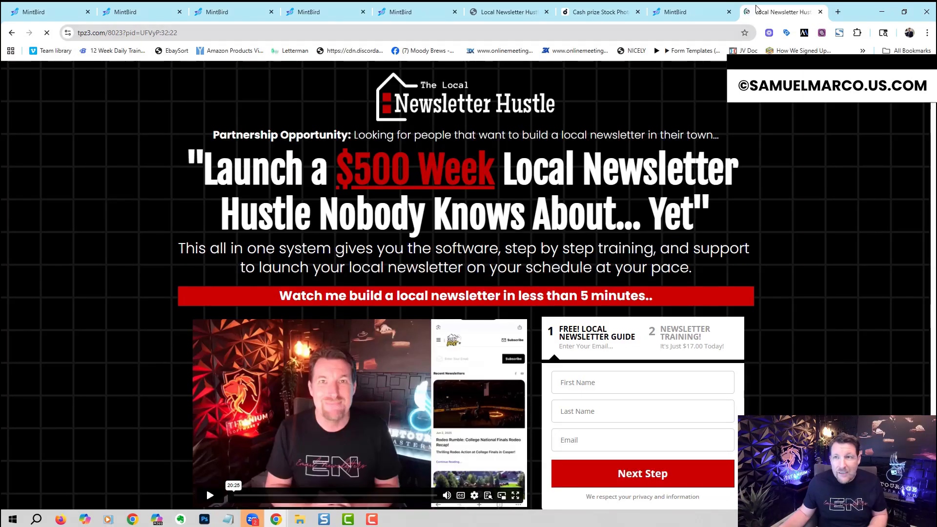
{"action": "left_click", "coordinate": [820, 12]}
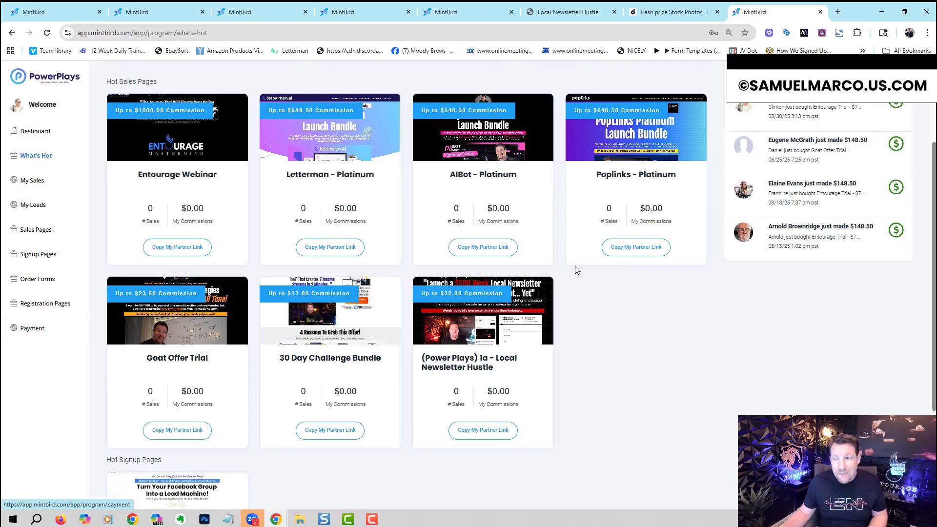
{"action": "scroll", "coordinate": [934, 203], "scroll_direction": "up", "scroll_amount": 1}
{"action": "scroll", "coordinate": [934, 202], "scroll_direction": "up", "scroll_amount": 2}
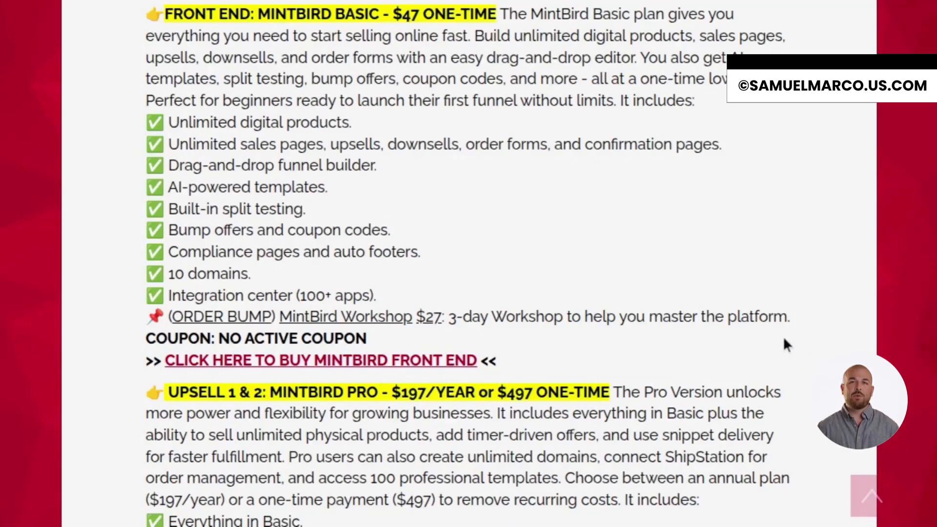
Step: Examine the MintBird pricing page's descriptions of the Basic front end, upsells 1 to 5 and the Platinum Bundle
{"action": "scroll", "coordinate": [784, 339], "scroll_direction": "down", "scroll_amount": 6}
{"action": "scroll", "coordinate": [784, 339], "scroll_direction": "down", "scroll_amount": 2}
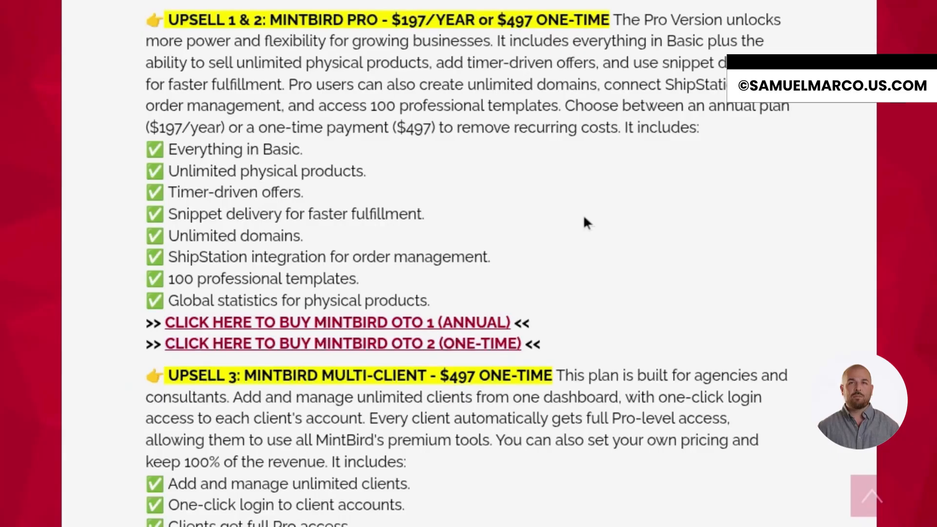
{"action": "scroll", "coordinate": [585, 222], "scroll_direction": "down", "scroll_amount": 6}
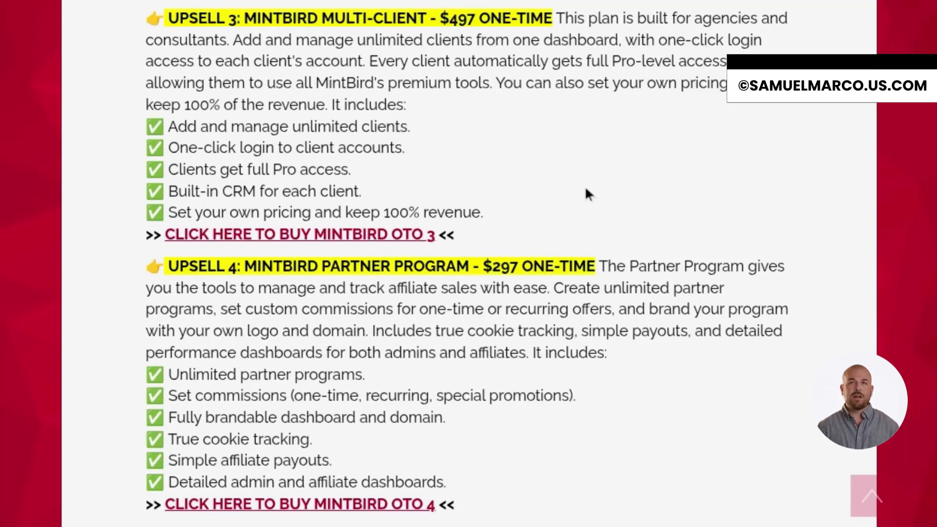
{"action": "scroll", "coordinate": [586, 192], "scroll_direction": "down", "scroll_amount": 5}
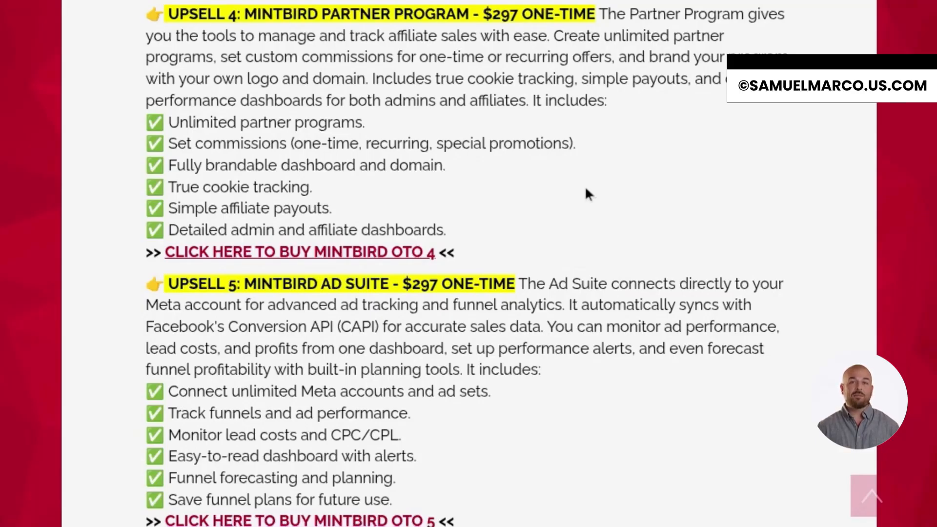
{"action": "scroll", "coordinate": [585, 186], "scroll_direction": "down", "scroll_amount": 1}
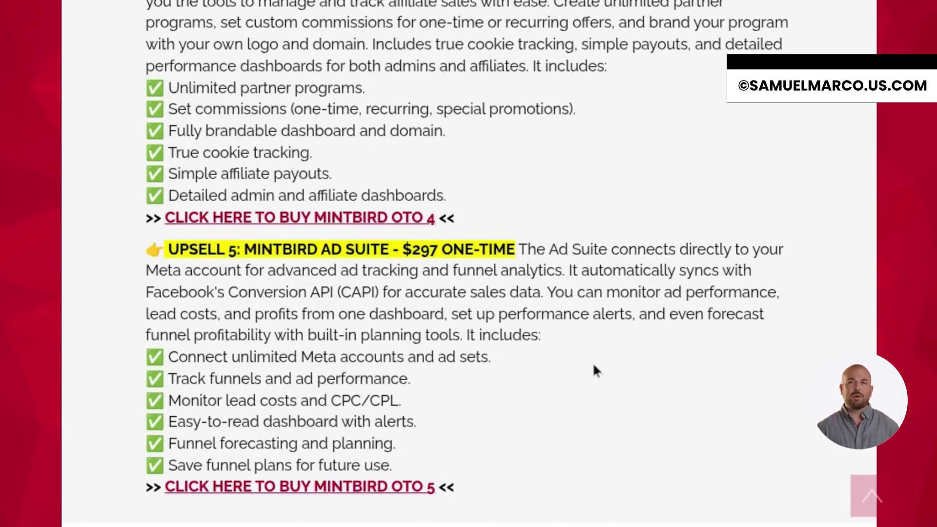
{"action": "scroll", "coordinate": [594, 368], "scroll_direction": "down", "scroll_amount": 10}
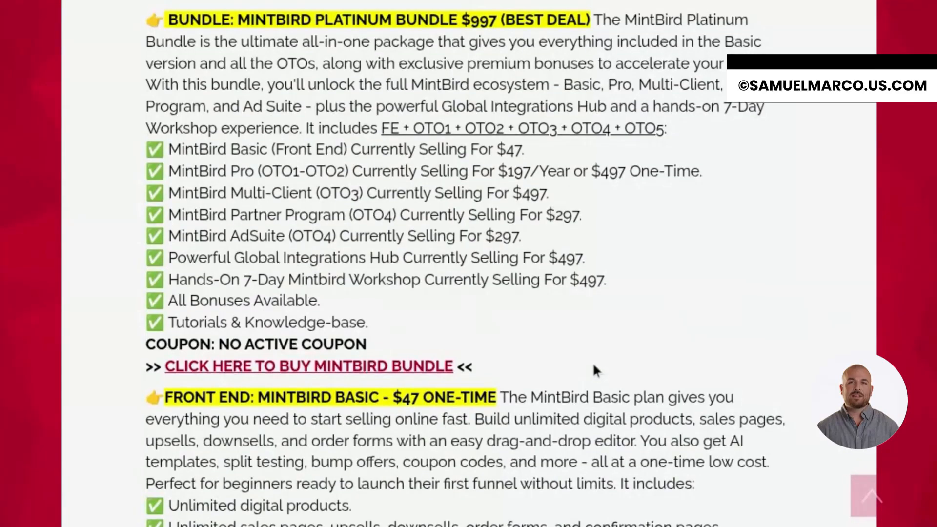